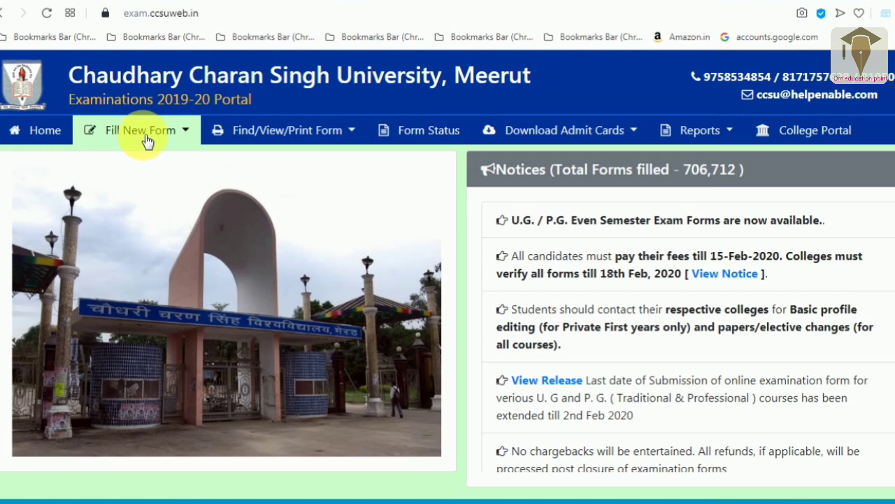
# - Open the B.Ed. (Main) First Year Exam Forms from the new form options
pyautogui.click(147, 141)
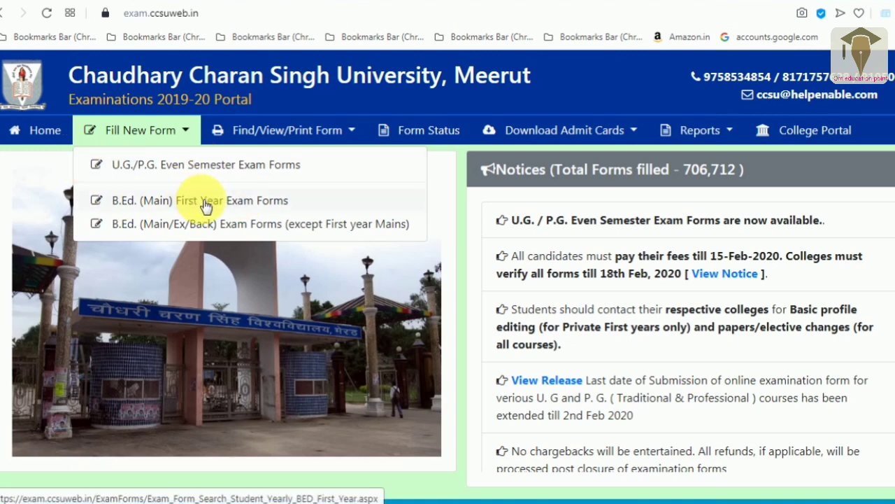
pyautogui.click(207, 204)
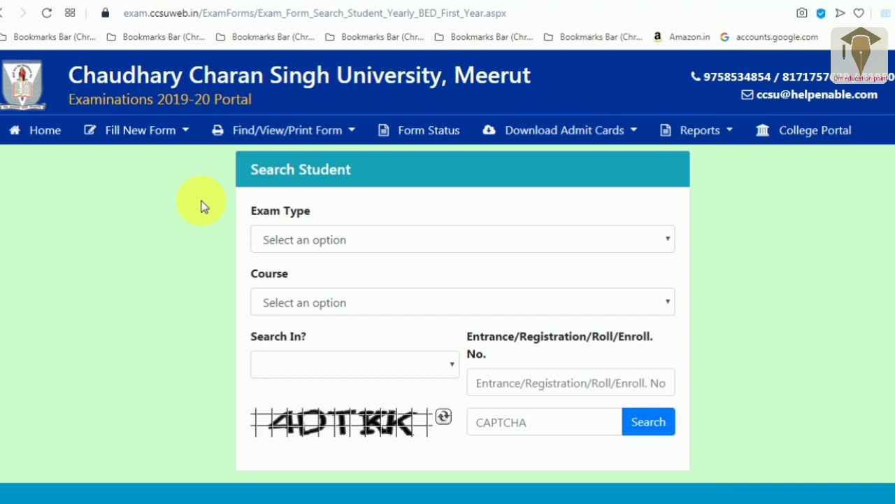
# - Set Exam Type to B.Ed. Mains and Course to B.Ed. (2 Years)-YEAR-1
pyautogui.click(275, 240)
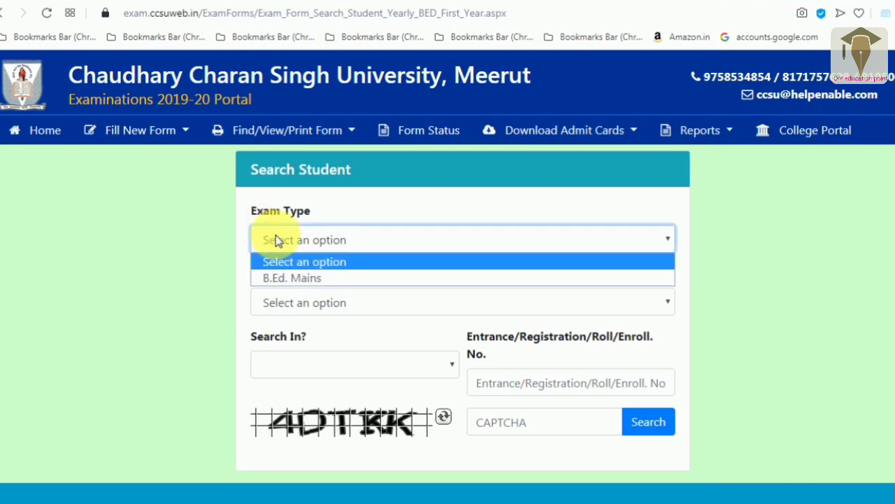
pyautogui.click(299, 278)
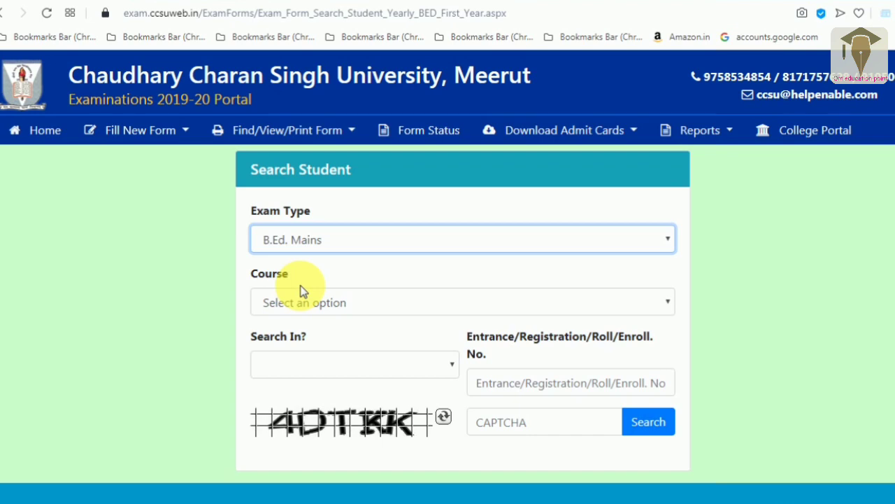
pyautogui.click(305, 307)
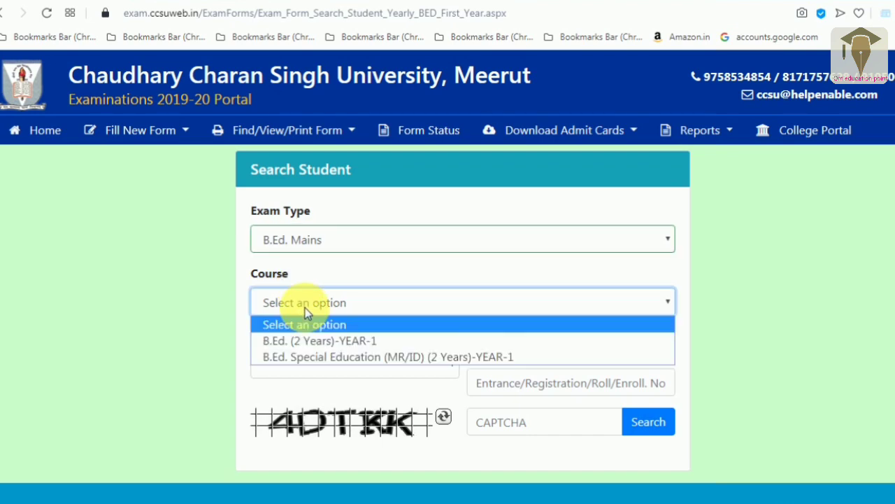
pyautogui.click(313, 341)
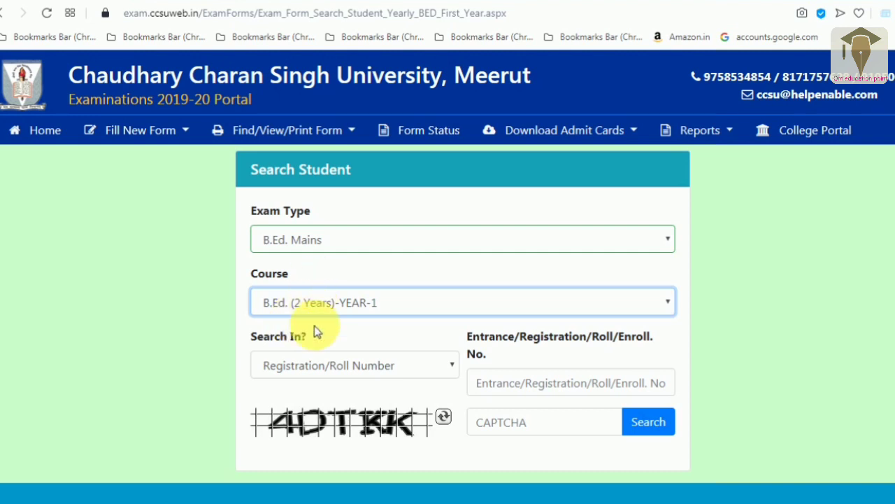
# - Search for the student using their registration number and the displayed CAPTCHA code
pyautogui.click(311, 373)
pyautogui.click(312, 367)
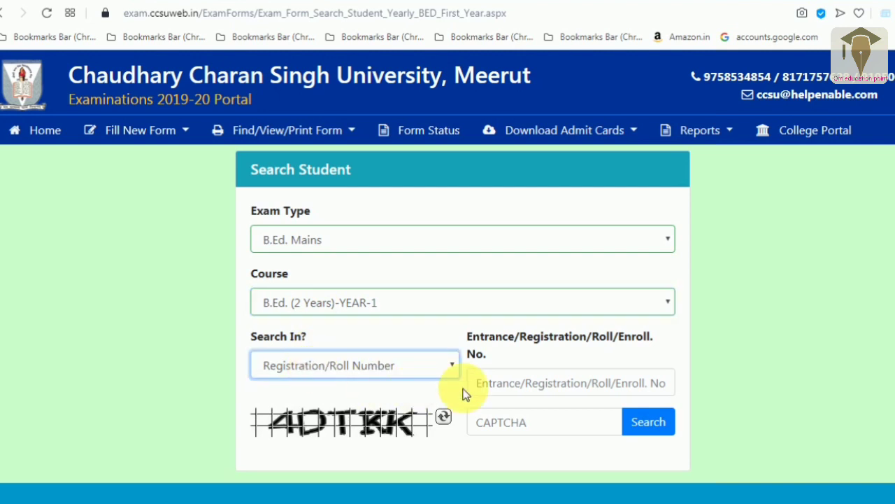
pyautogui.click(514, 392)
pyautogui.write('2019')
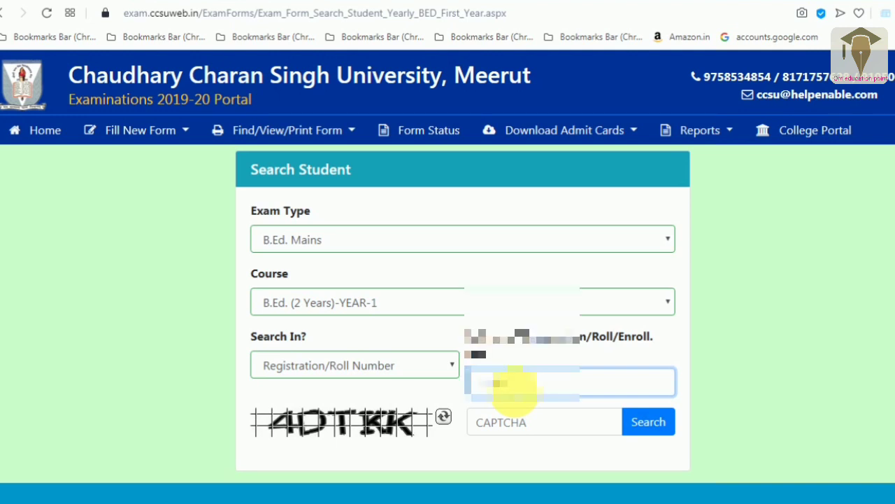
pyautogui.write('0000')
pyautogui.click(521, 424)
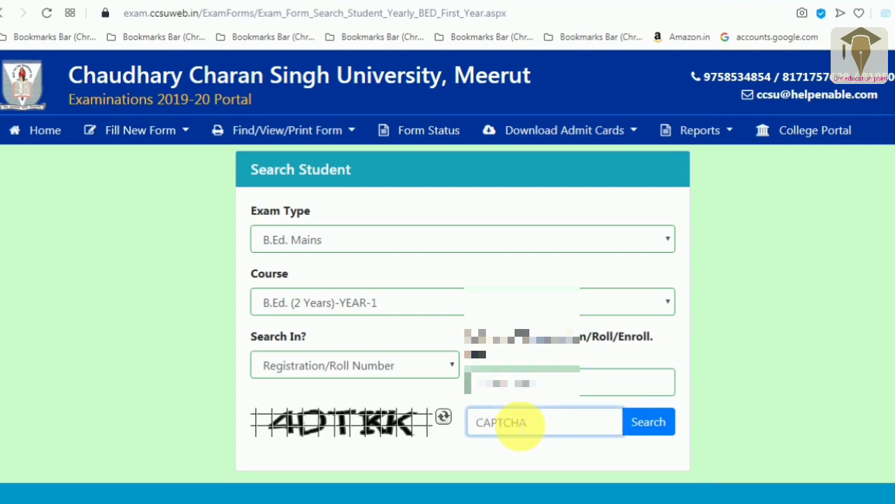
pyautogui.write('4DTKK')
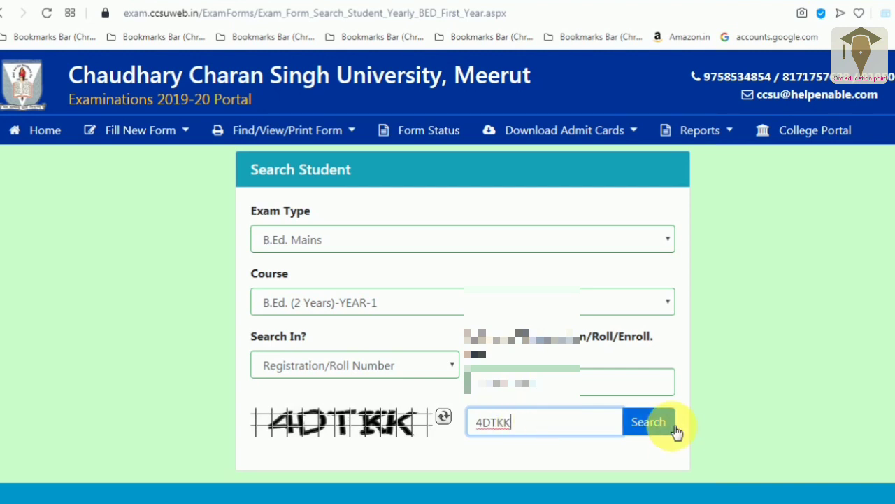
pyautogui.click(670, 428)
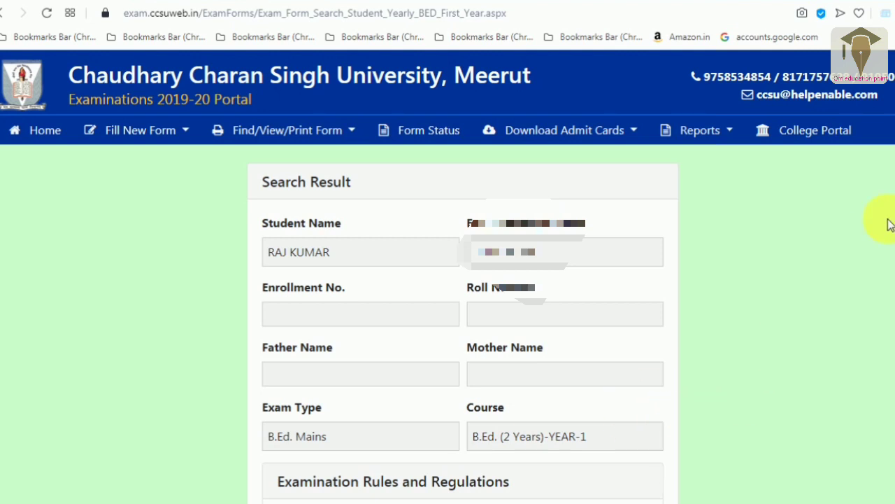
# - Agree to the exam rules and eligibility declaration
pyautogui.scroll(-2, 448, 280)
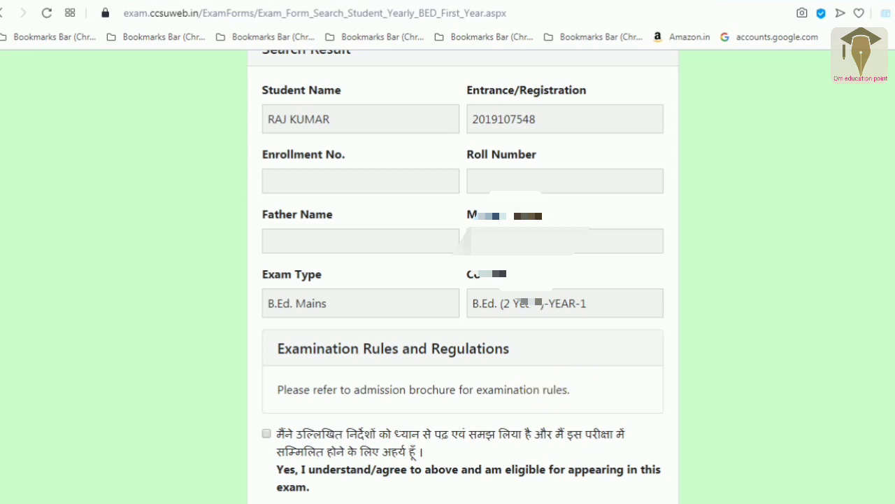
pyautogui.scroll(-3, 463, 280)
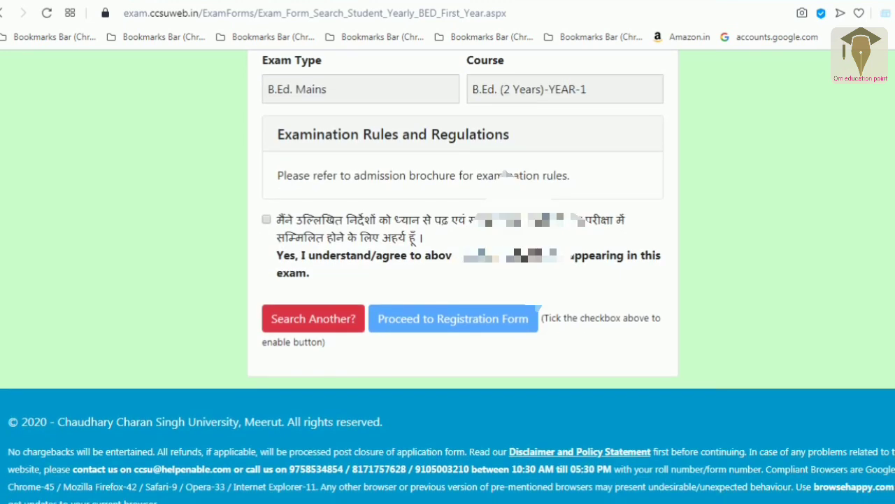
pyautogui.scroll(3, 463, 280)
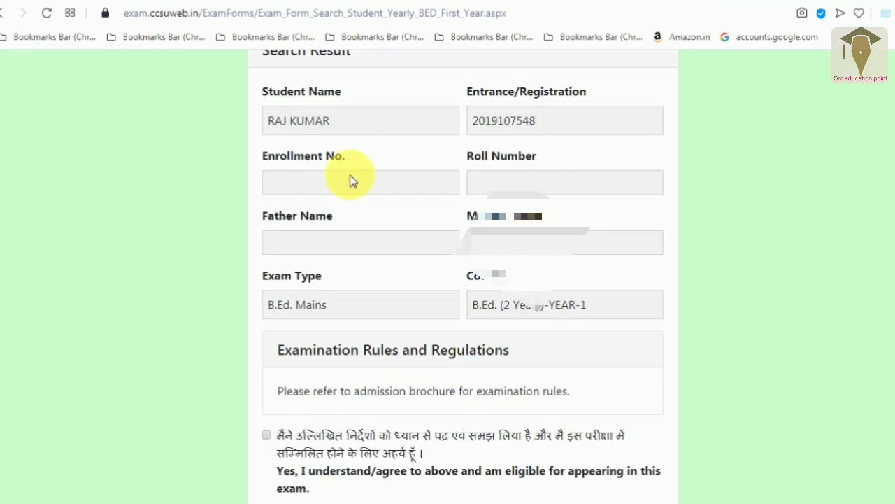
pyautogui.scroll(-3, 464, 280)
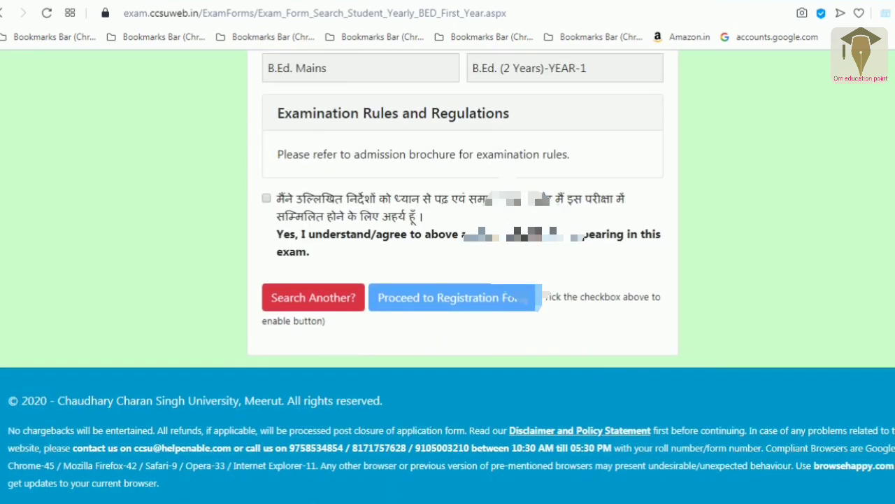
pyautogui.click(267, 198)
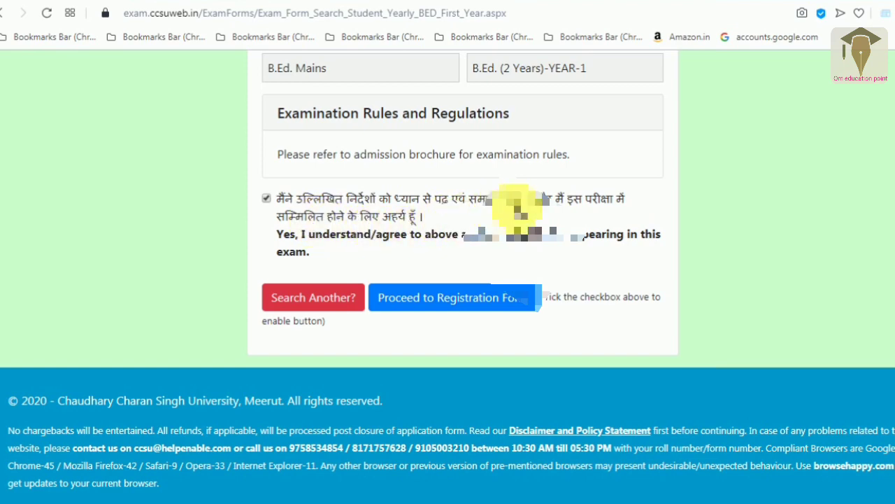
# - Proceed to the Student Details registration form for this student
pyautogui.scroll(5, 448, 280)
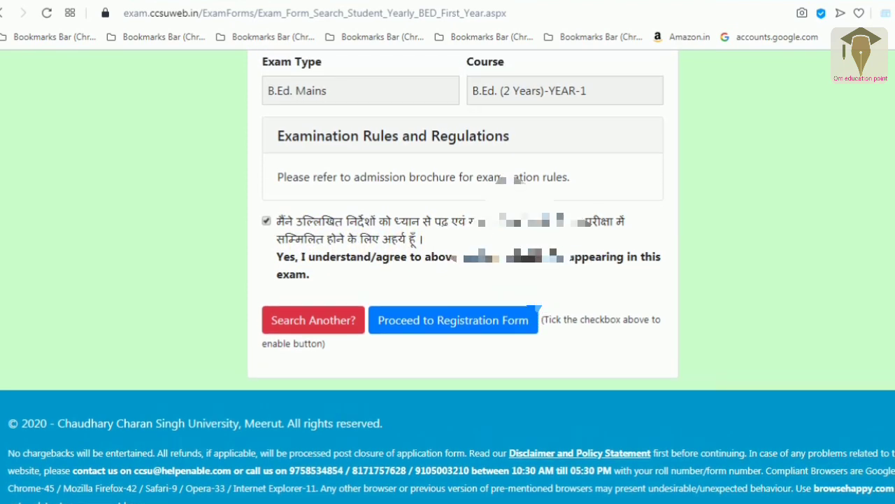
pyautogui.scroll(-5, 447, 280)
pyautogui.scroll(5, 448, 280)
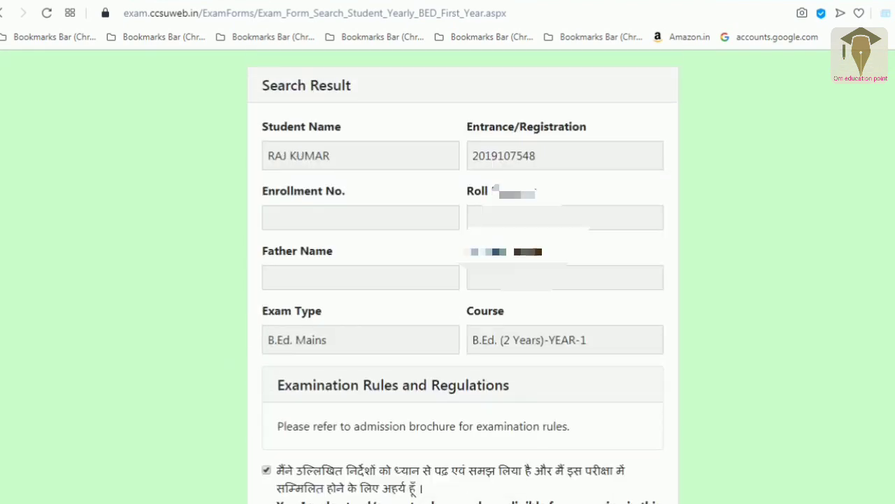
pyautogui.scroll(-1, 447, 280)
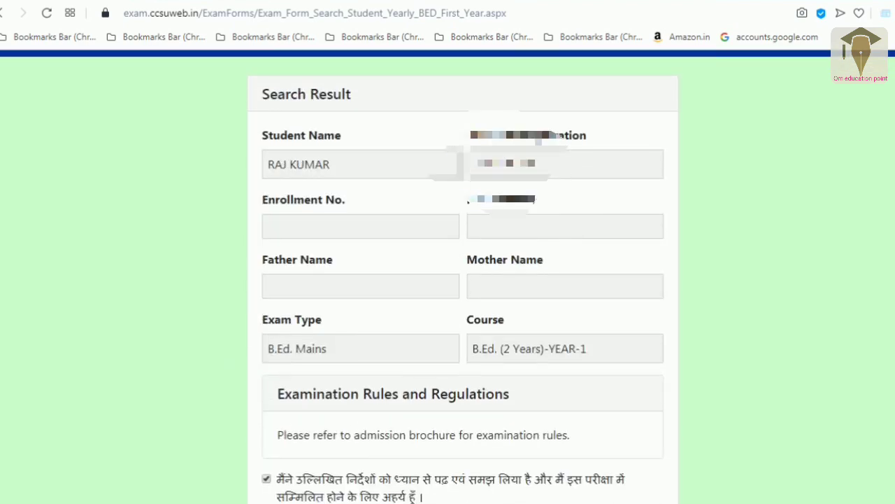
pyautogui.scroll(-2, 510, 150)
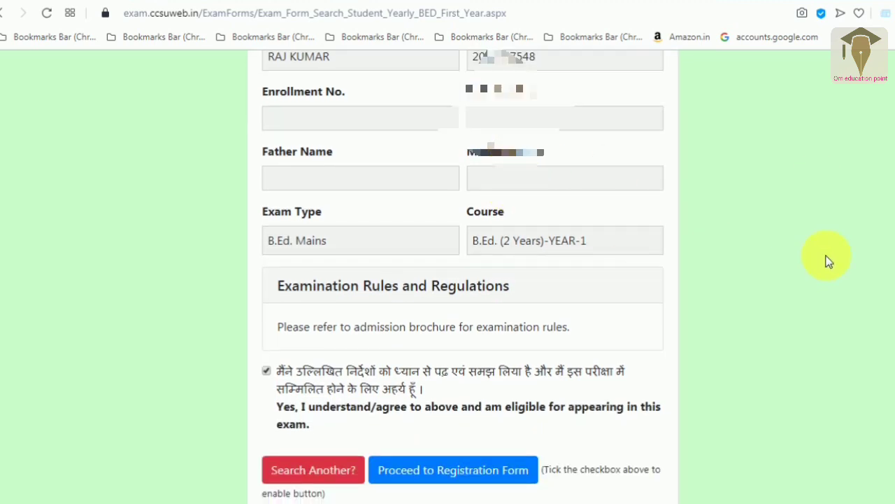
pyautogui.scroll(-2, 630, 314)
pyautogui.click(464, 355)
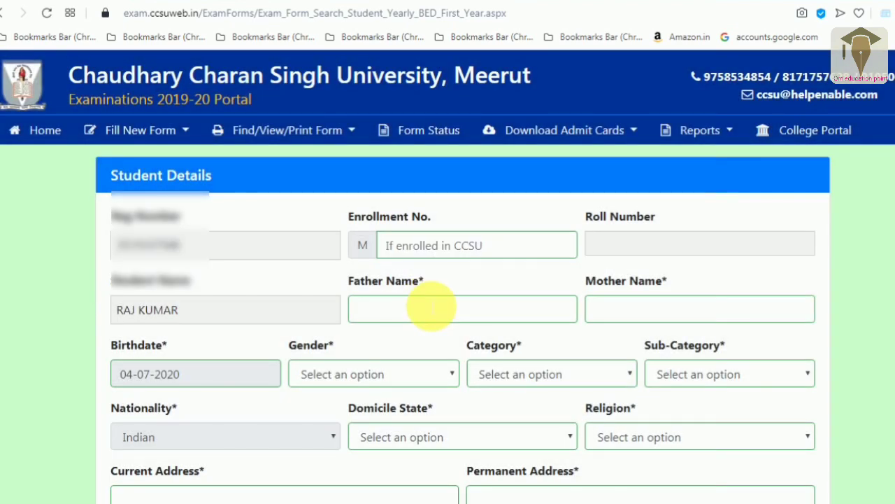
# - Enter the enrollment number, father's name and mother's name
pyautogui.click(428, 249)
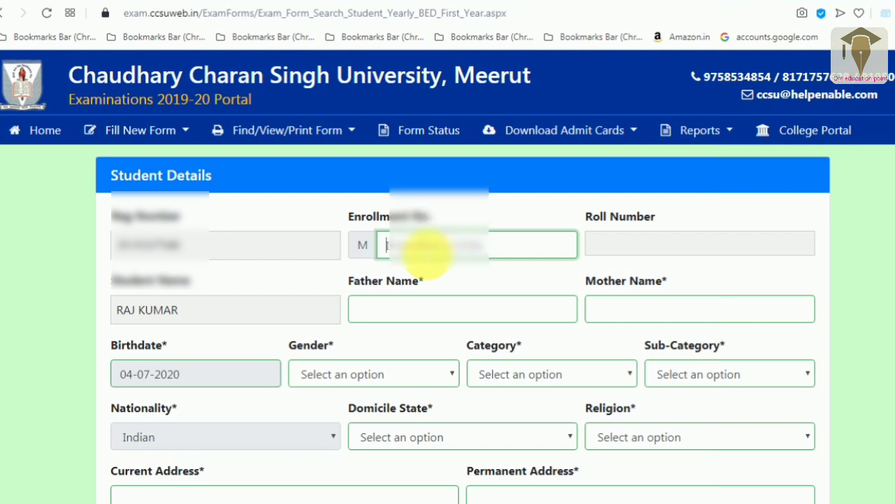
pyautogui.write('1')
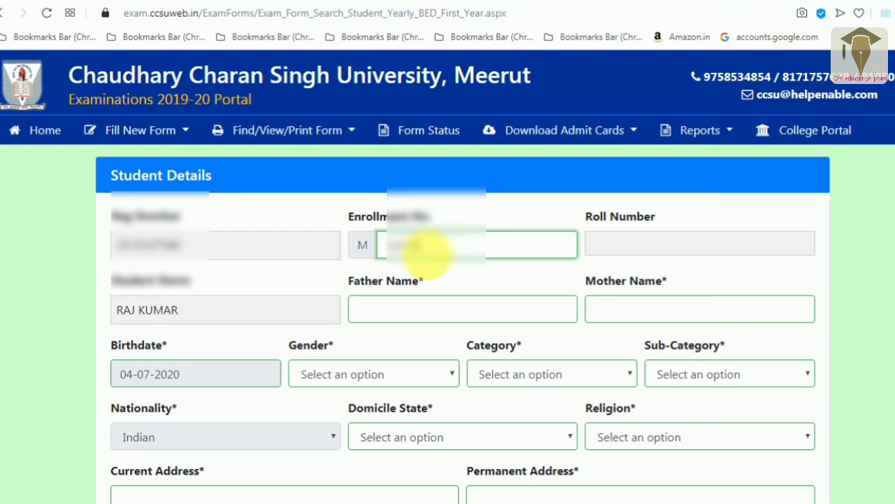
pyautogui.write('123')
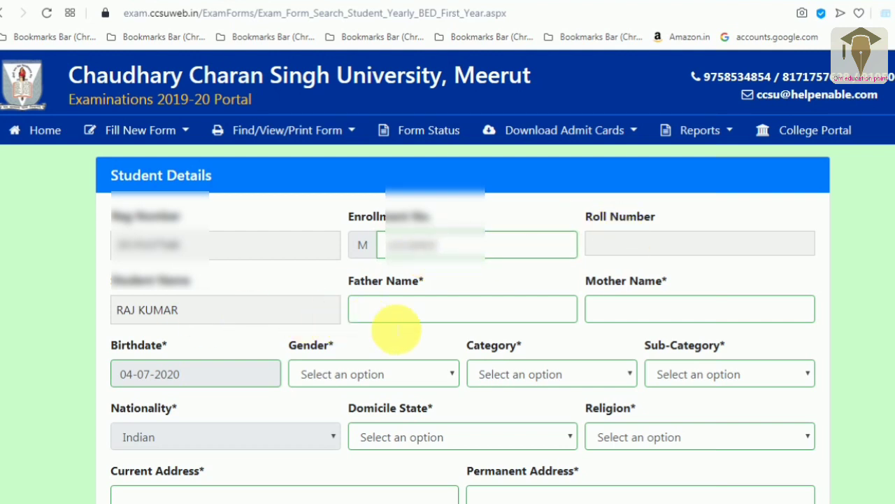
pyautogui.click(409, 316)
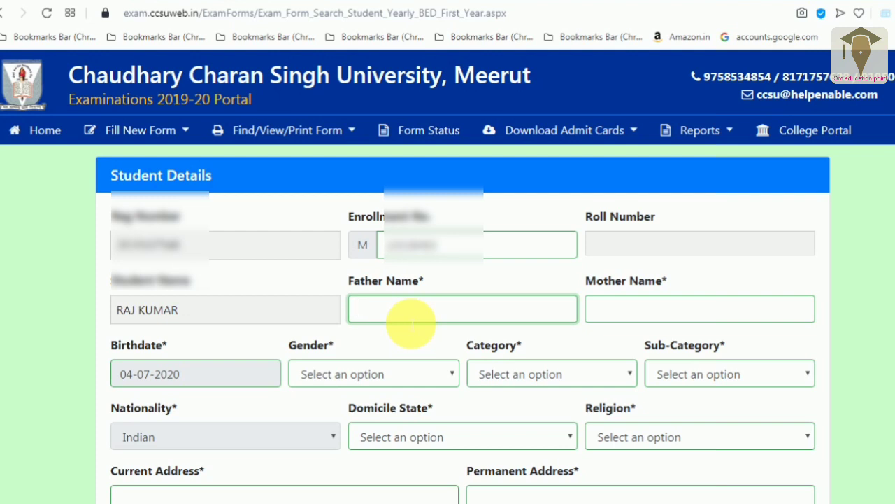
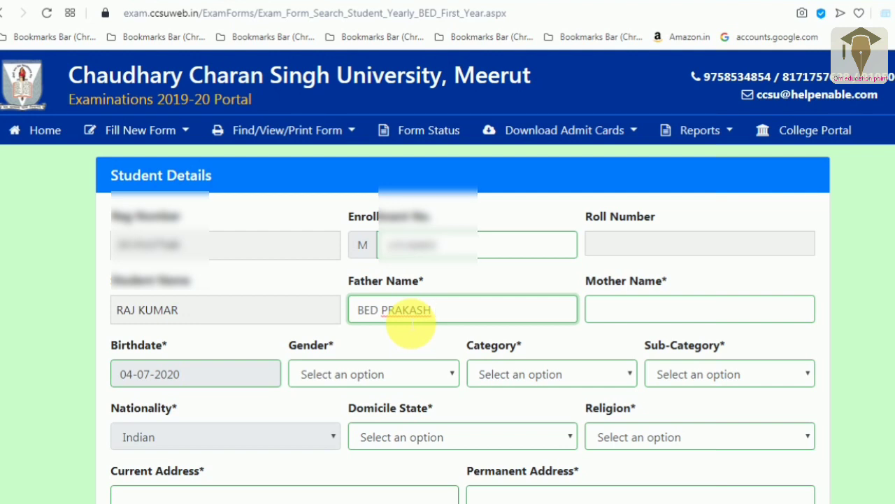
pyautogui.click(678, 310)
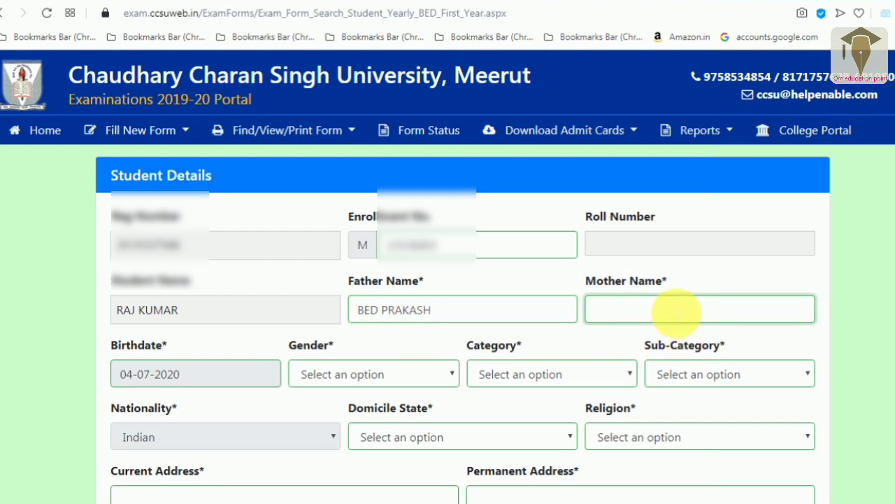
pyautogui.write('KUSUM')
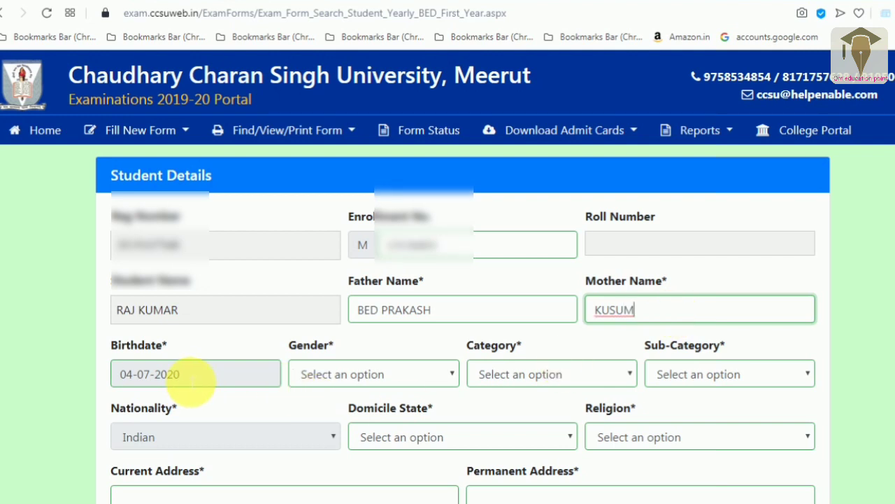
pyautogui.click(252, 381)
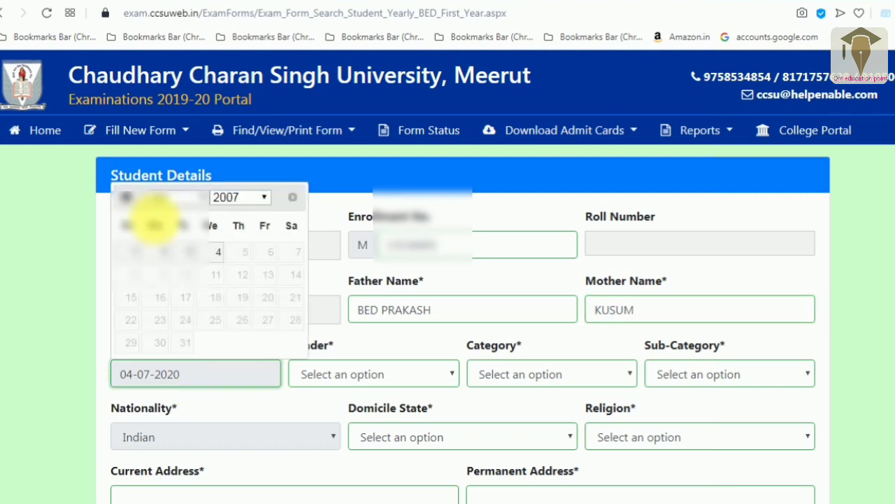
pyautogui.click(179, 197)
pyautogui.click(186, 198)
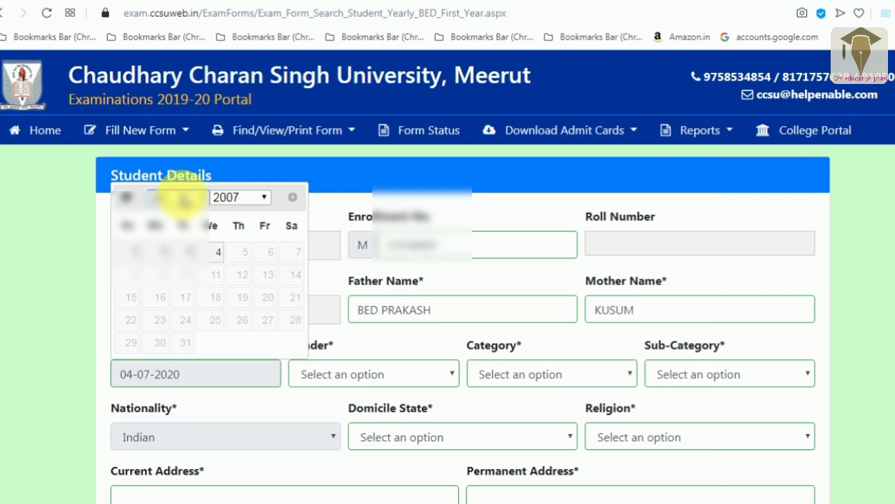
pyautogui.click(249, 197)
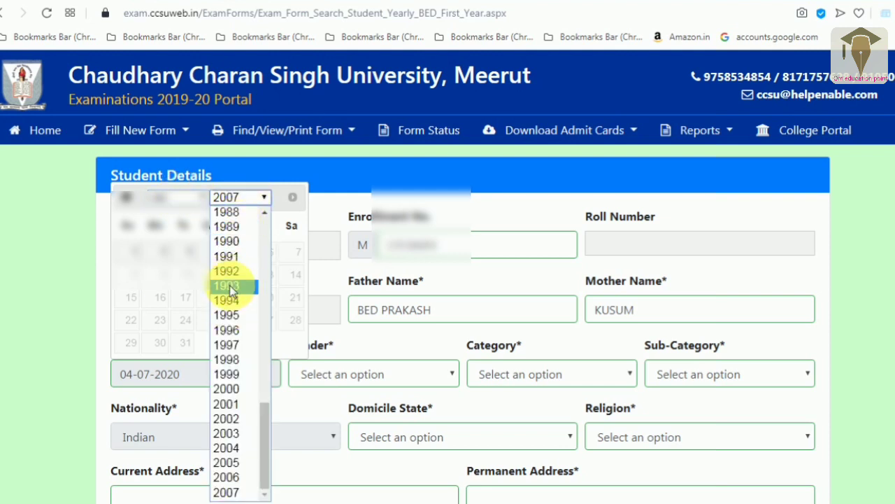
pyautogui.click(232, 346)
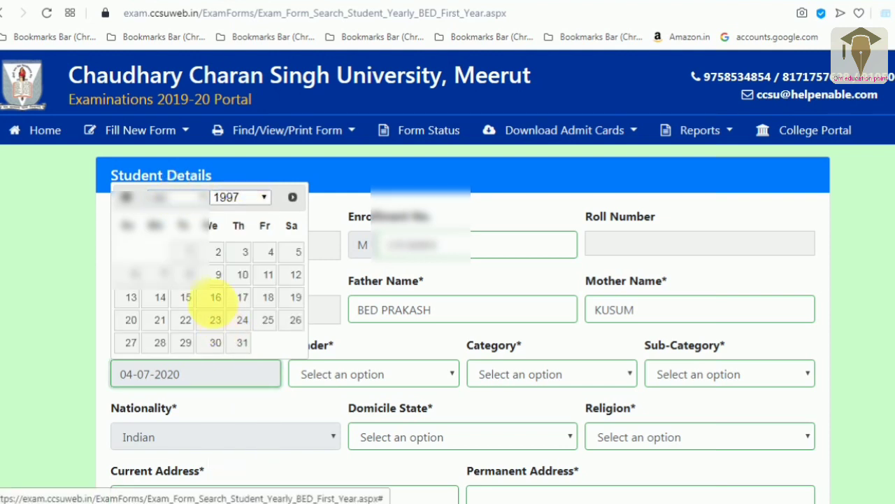
pyautogui.click(242, 275)
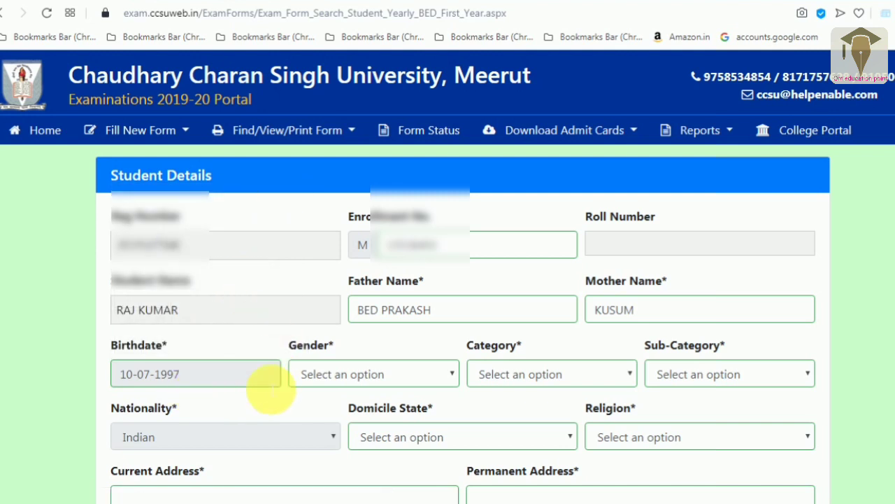
# - Set gender Male, category OBC and sub-category Not Applicable
pyautogui.click(391, 376)
pyautogui.click(363, 411)
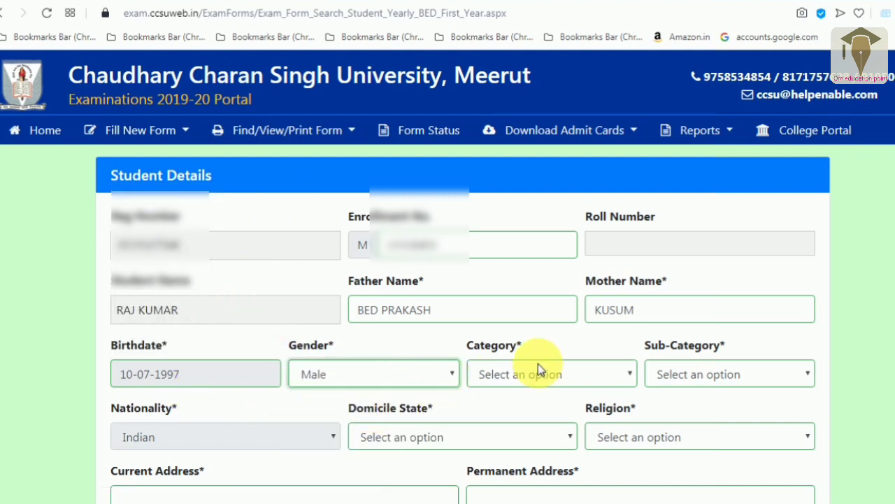
pyautogui.click(536, 367)
pyautogui.click(515, 433)
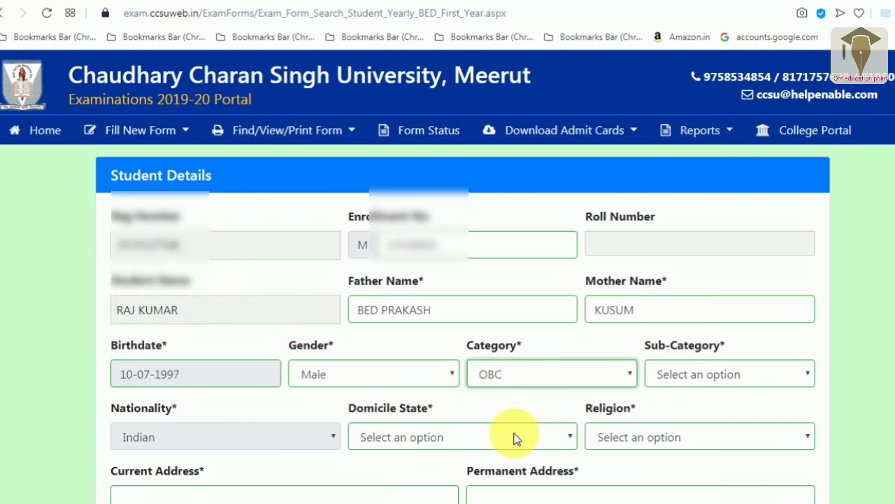
pyautogui.click(712, 370)
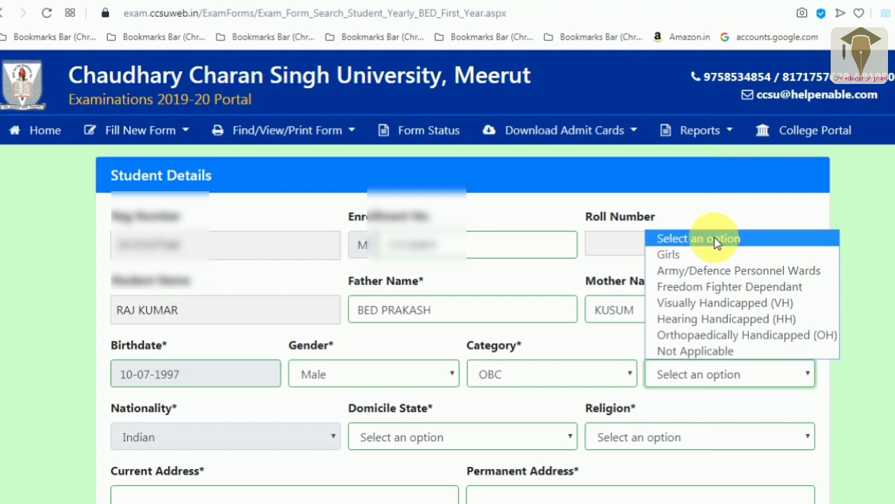
pyautogui.click(697, 350)
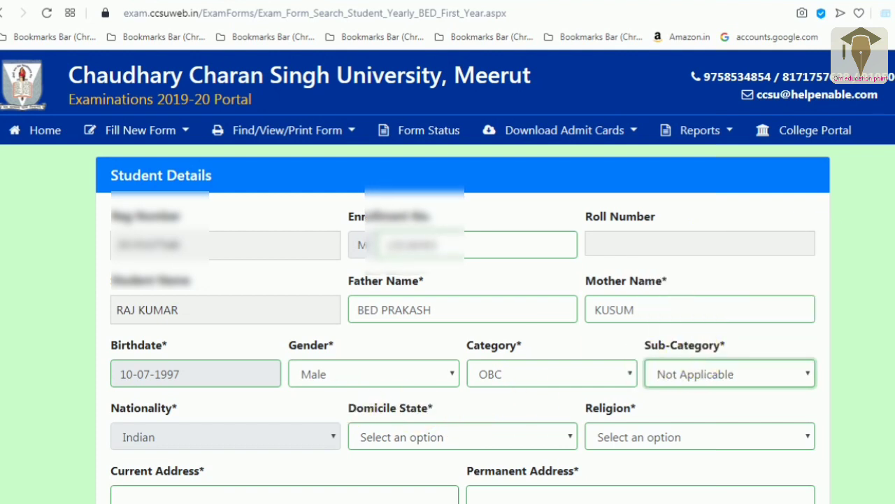
# - Set domicile state to Uttar Pradesh and religion to Hindu
pyautogui.scroll(-4, 243, 194)
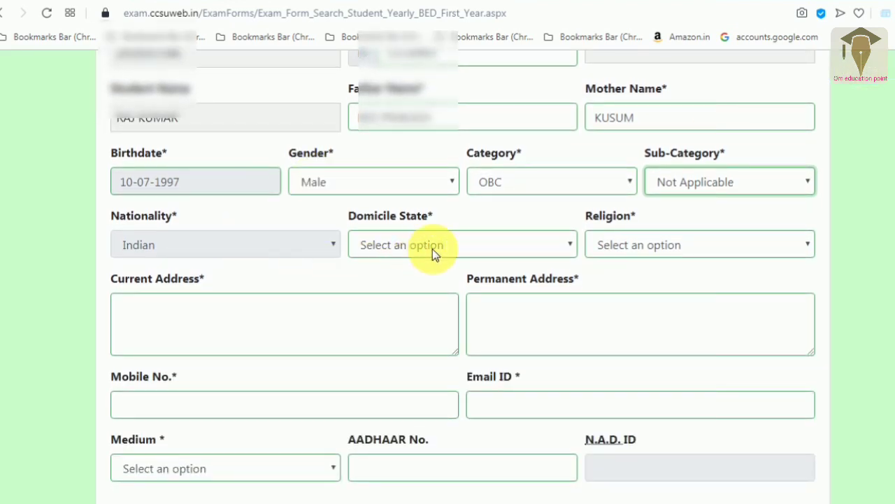
pyautogui.click(432, 250)
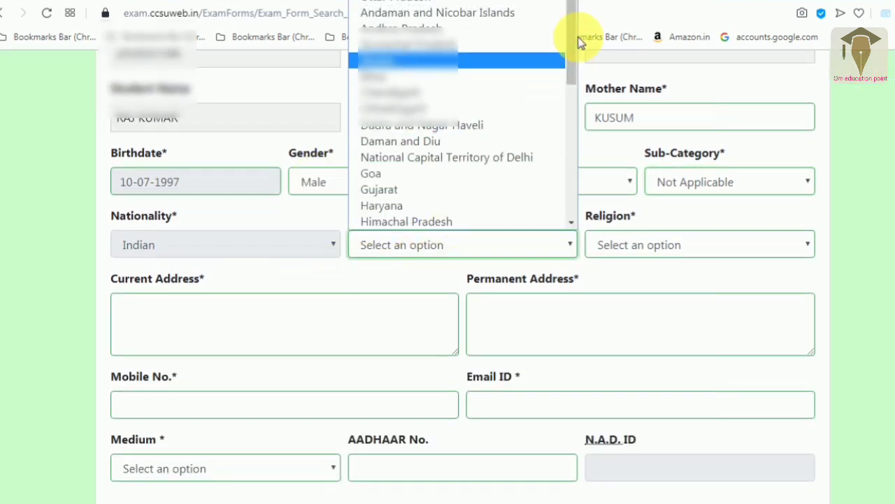
pyautogui.moveTo(570, 37); pyautogui.dragTo(525, 244)
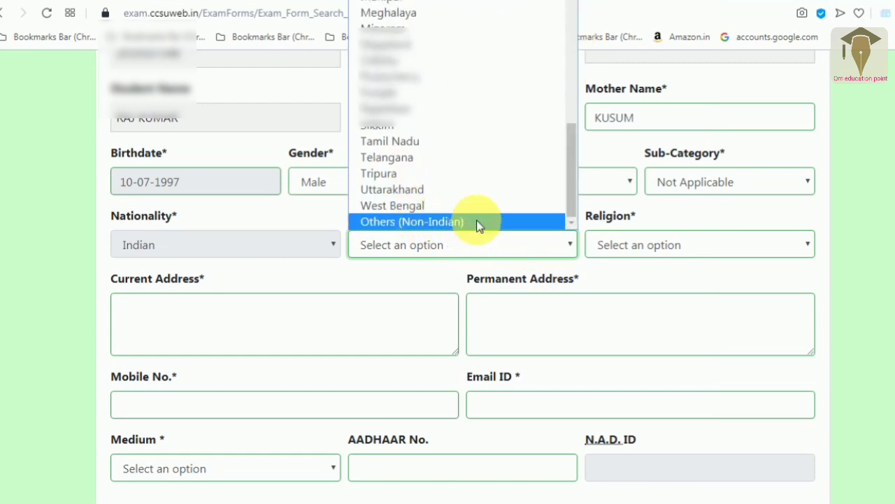
pyautogui.moveTo(575, 190); pyautogui.dragTo(576, 40)
pyautogui.click(409, 6)
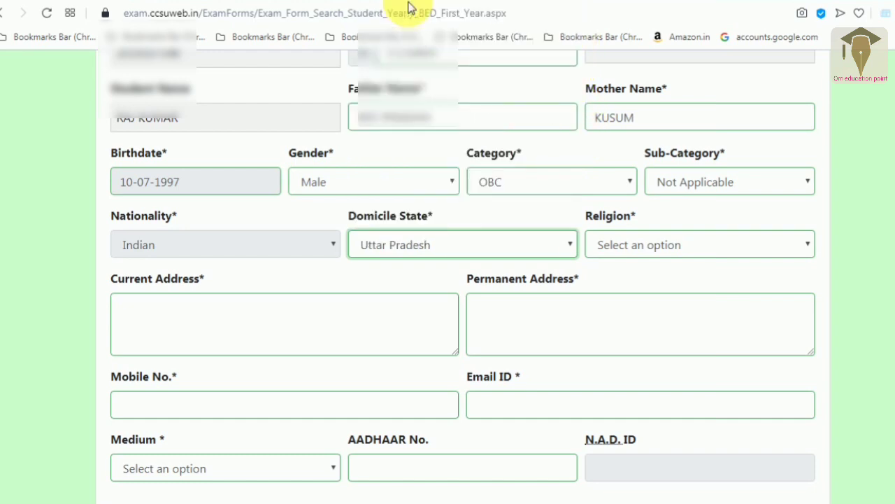
pyautogui.click(634, 248)
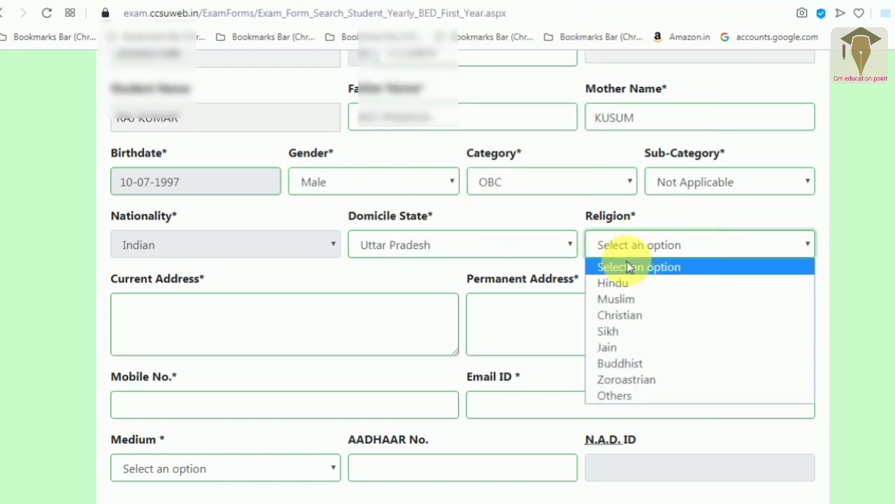
pyautogui.click(617, 286)
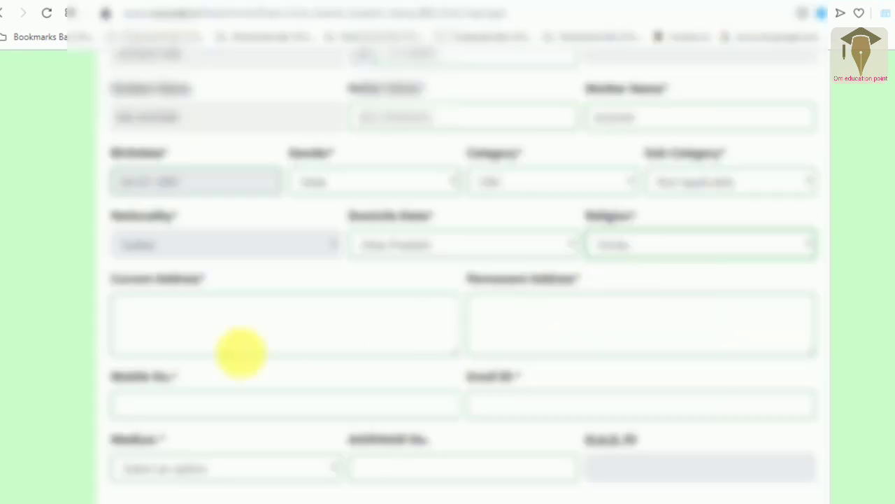
# - Fill the current address from a saved browser suggestion
pyautogui.click(203, 340)
pyautogui.click(173, 398)
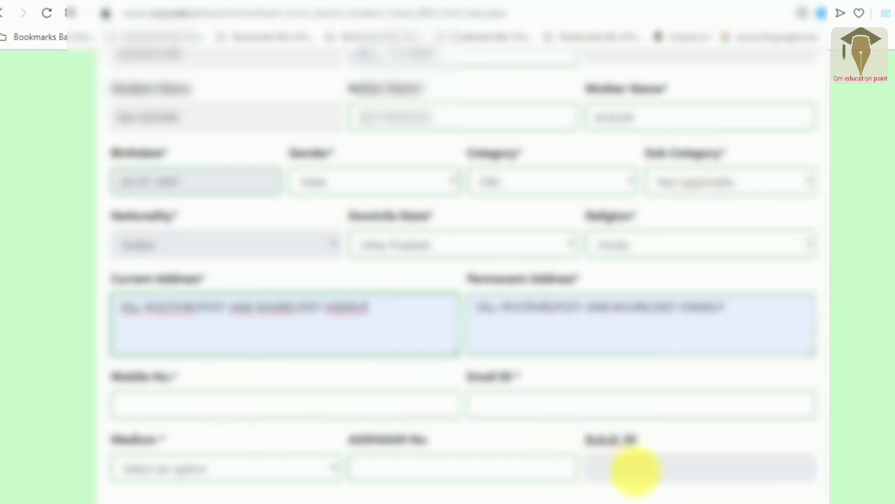
pyautogui.click(636, 475)
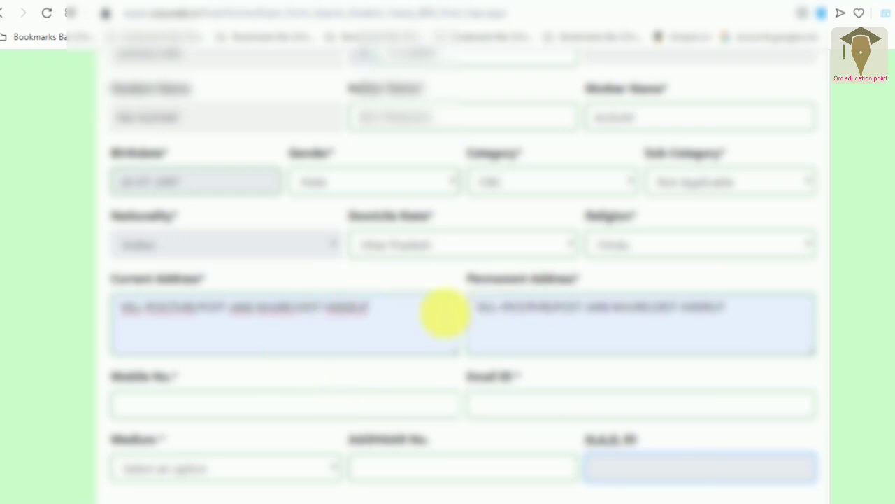
pyautogui.click(392, 316)
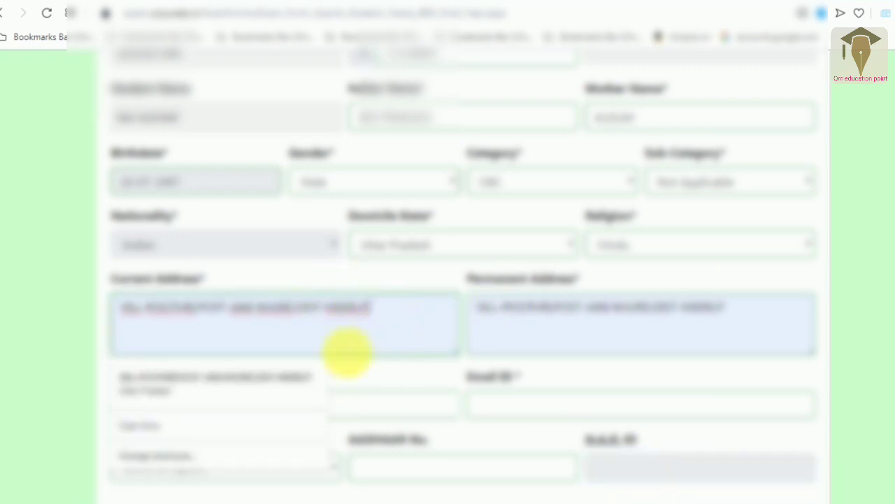
# - Enter the mobile number and e-mail, and set the medium to Hindi
pyautogui.click(391, 404)
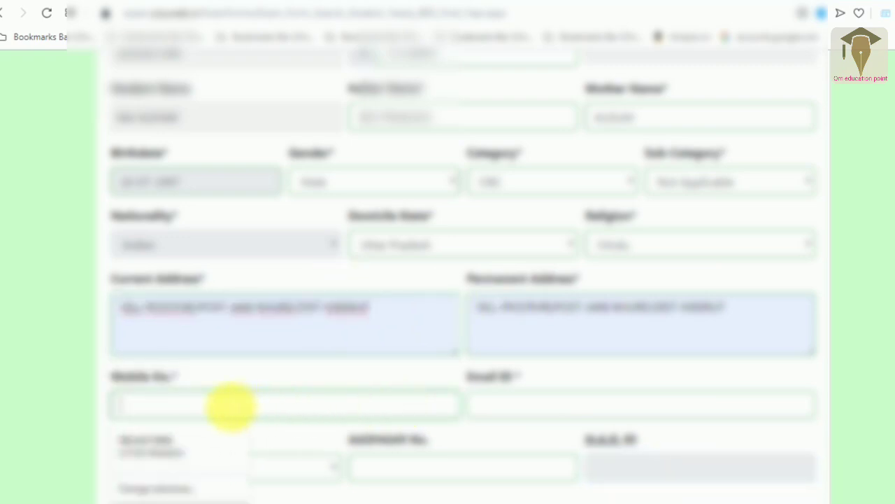
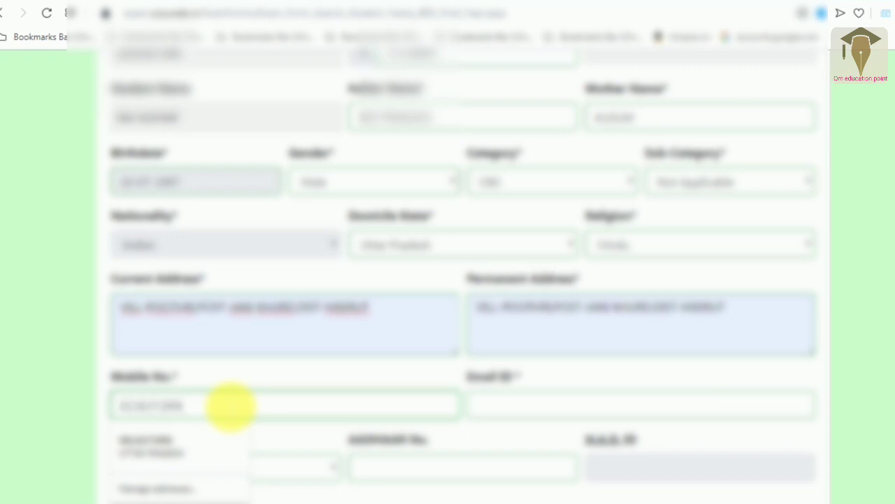
pyautogui.click(499, 410)
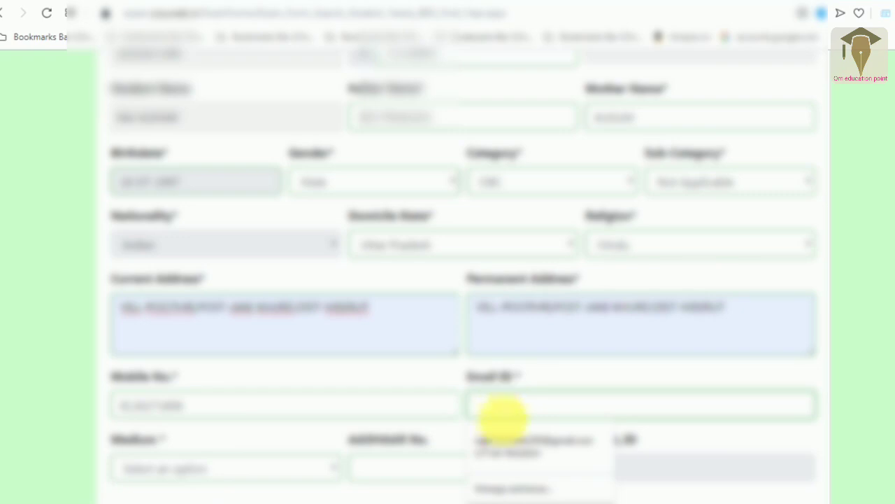
pyautogui.click(509, 440)
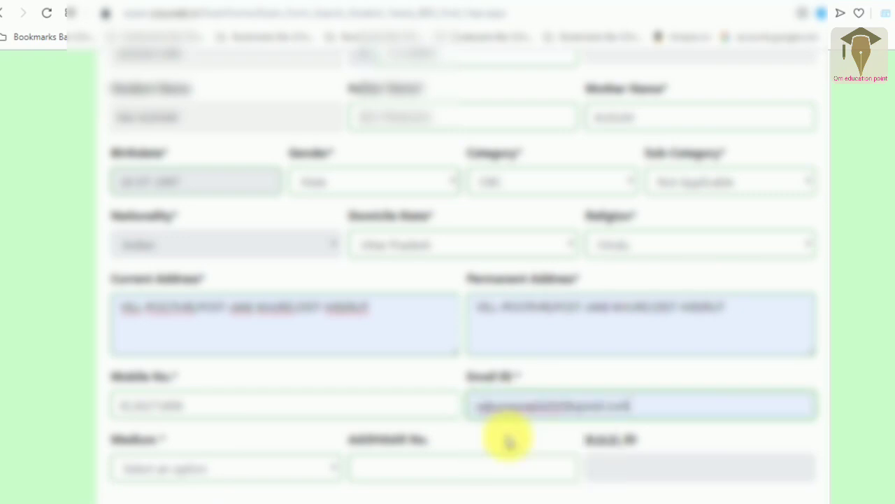
pyautogui.click(208, 467)
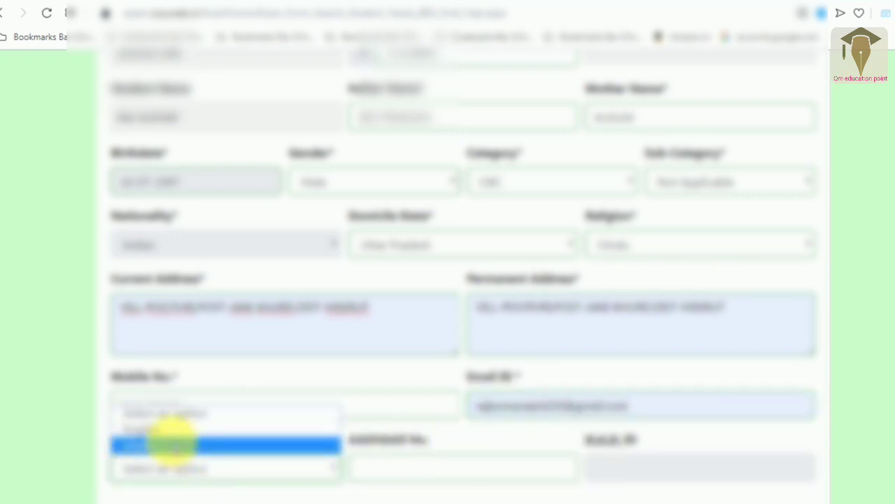
pyautogui.click(171, 442)
# - Enter the Aadhaar number and leave Migration Certificate Attached as No
pyautogui.scroll(-2, 270, 360)
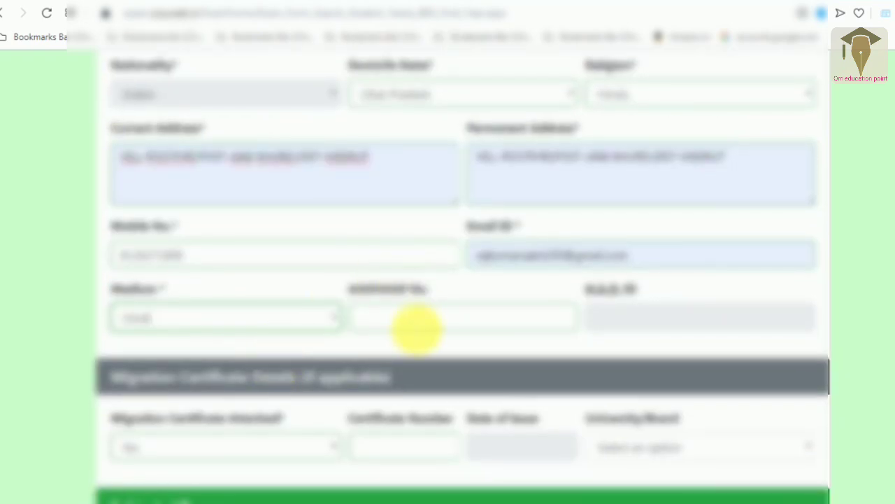
pyautogui.click(416, 326)
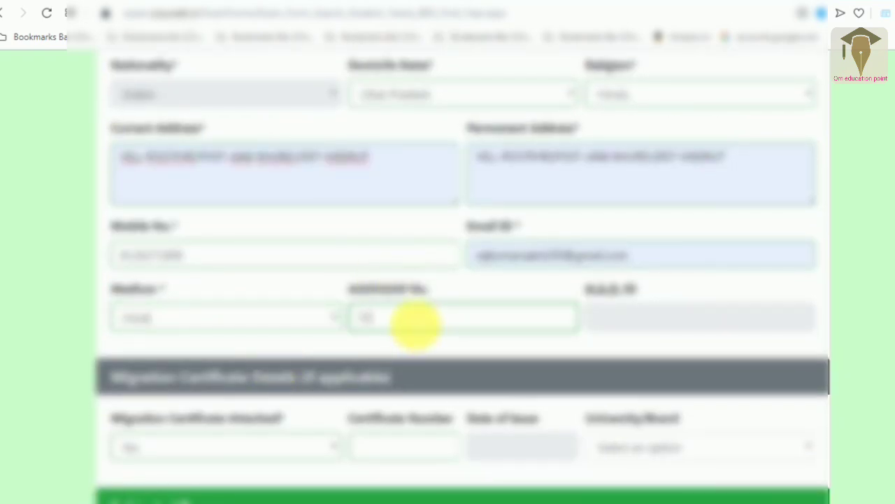
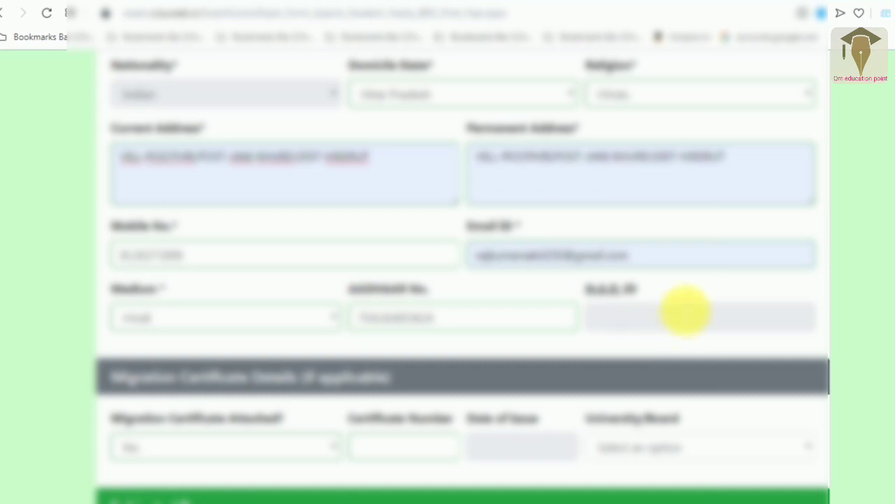
pyautogui.click(682, 318)
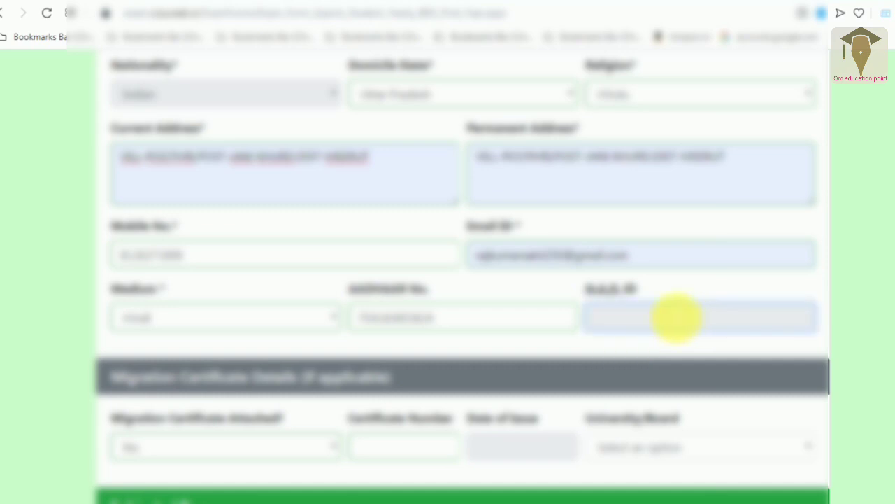
pyautogui.click(213, 460)
pyautogui.click(214, 461)
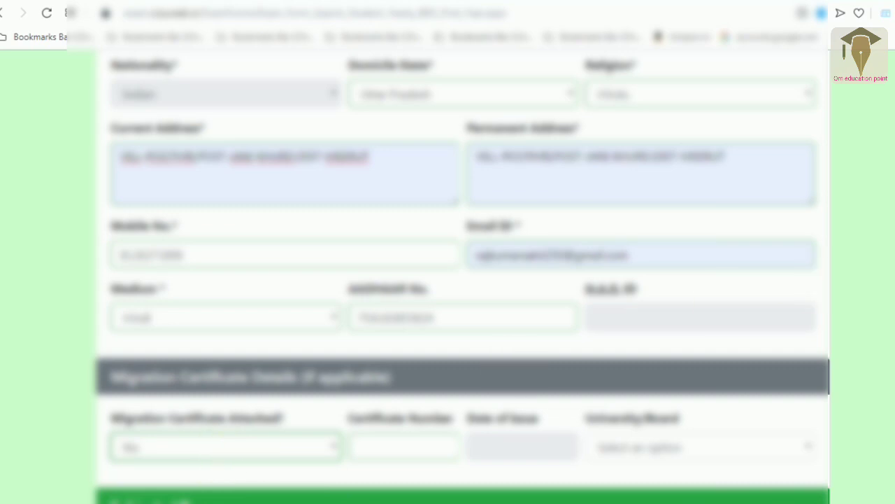
# - Choose Education as the exam subject so Papers 1–8 are listed
pyautogui.scroll(-1, 461, 276)
pyautogui.scroll(-4, 456, 240)
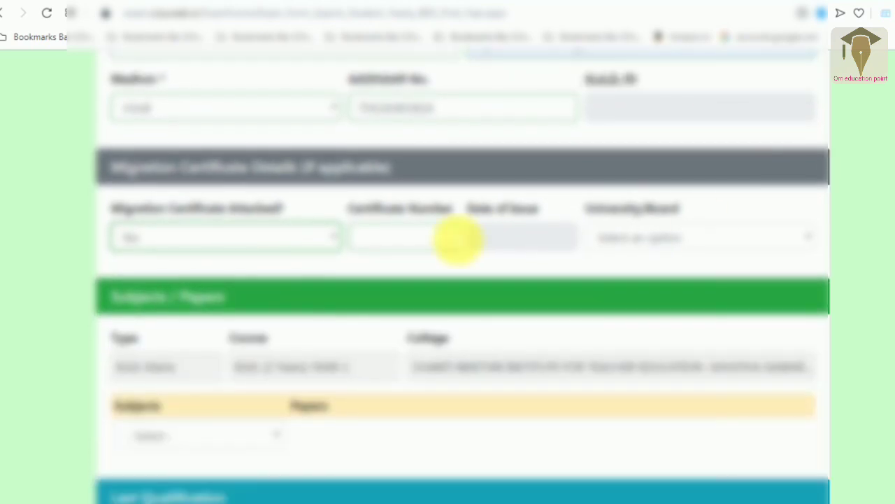
pyautogui.click(441, 242)
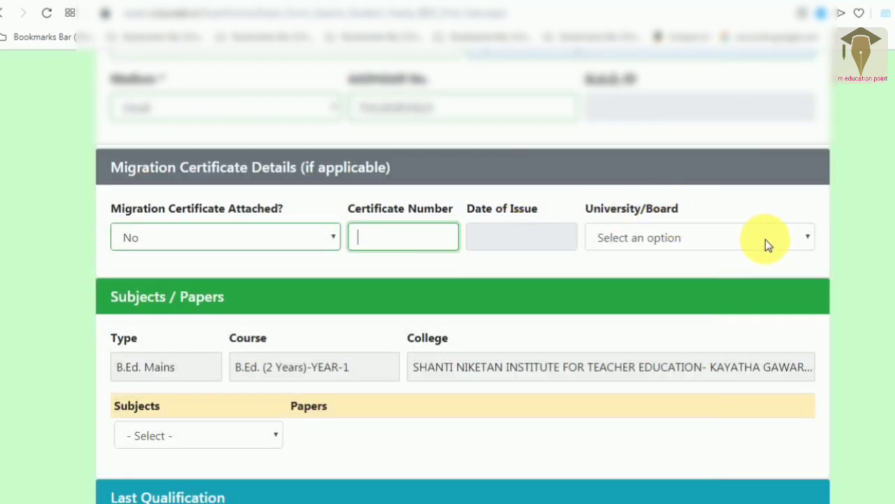
pyautogui.scroll(-4, 161, 205)
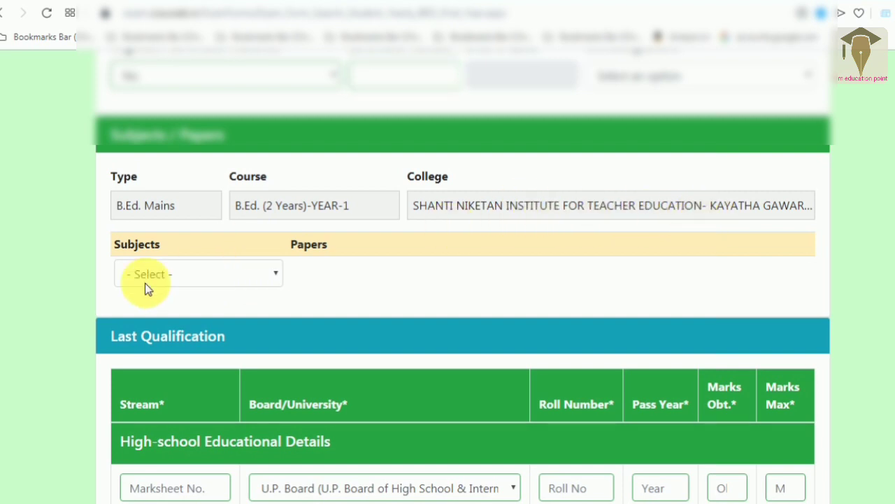
pyautogui.click(169, 281)
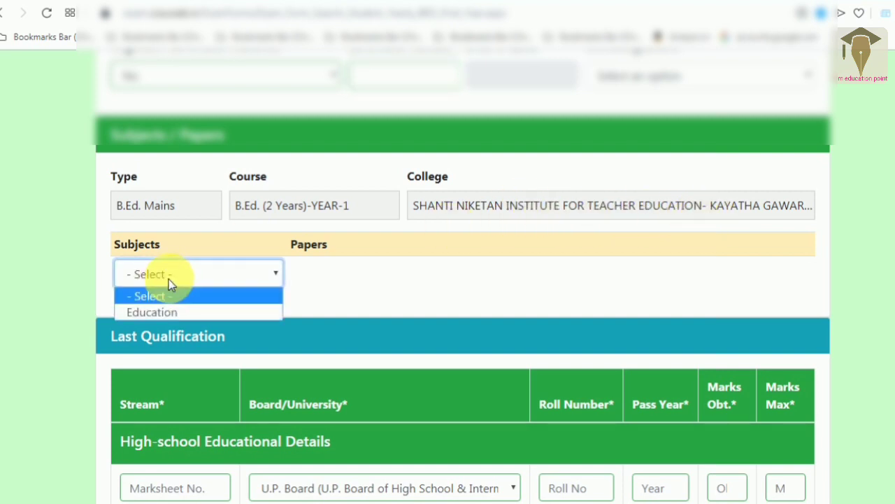
pyautogui.click(175, 314)
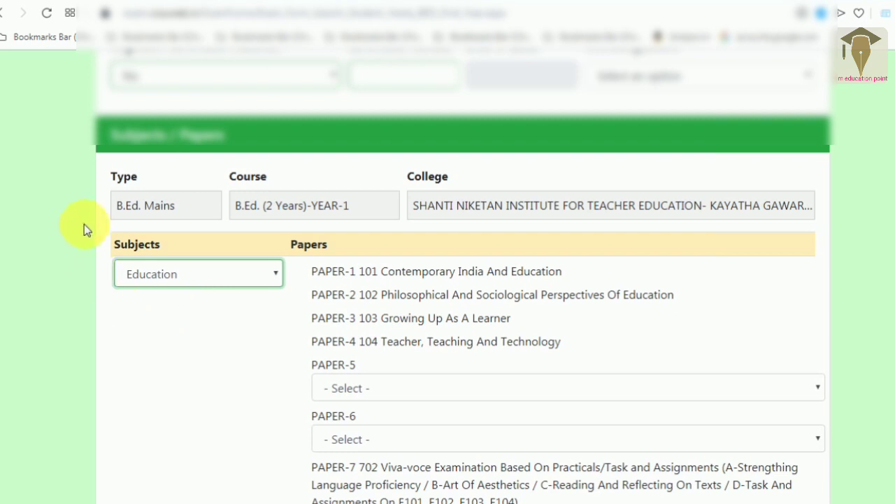
pyautogui.scroll(-2, 893, 269)
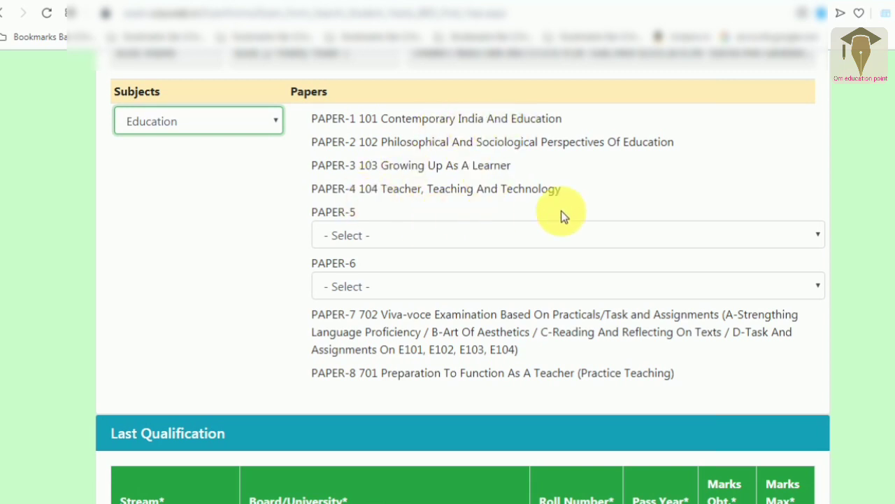
# - Pick 205 Pedagogy Of Mathematics for PAPER-5 and 206 Pedagogy Of Physical Science for PAPER-6
pyautogui.click(453, 235)
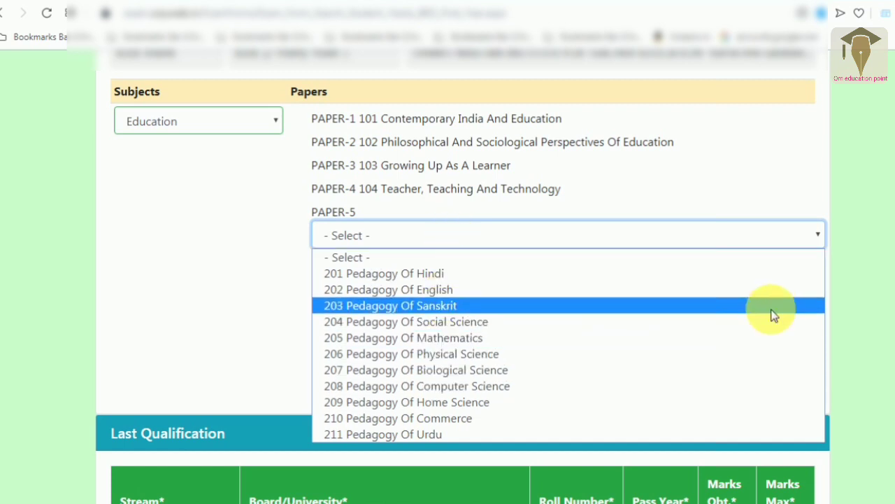
pyautogui.click(488, 338)
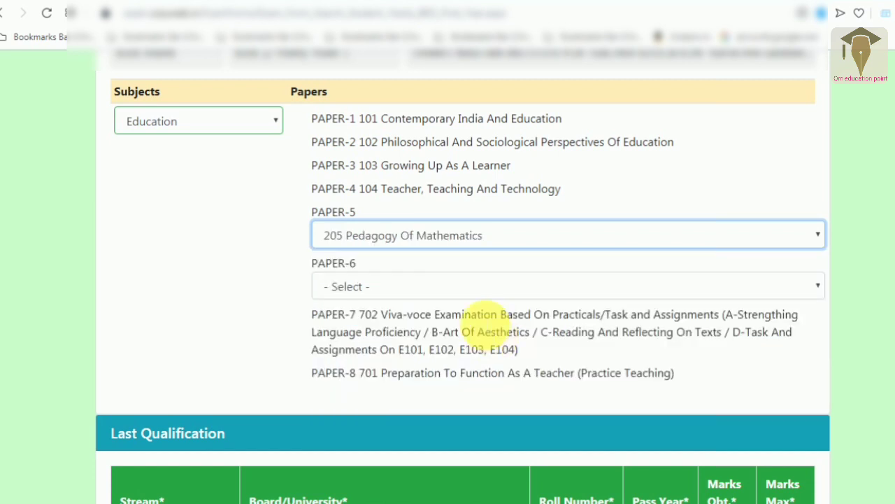
pyautogui.click(447, 296)
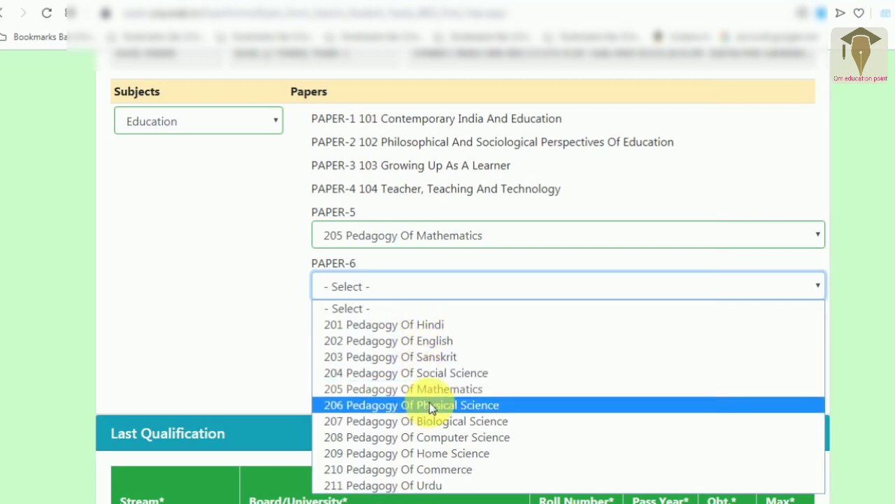
pyautogui.click(474, 410)
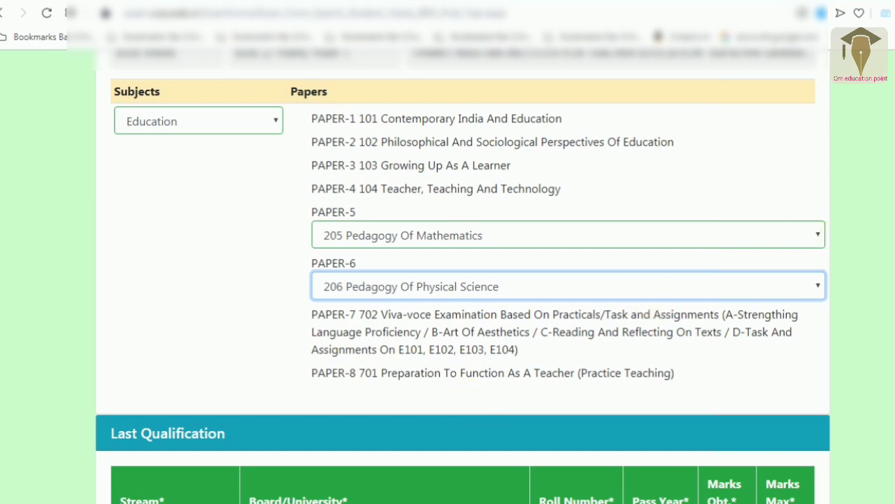
pyautogui.scroll(-4, 300, 223)
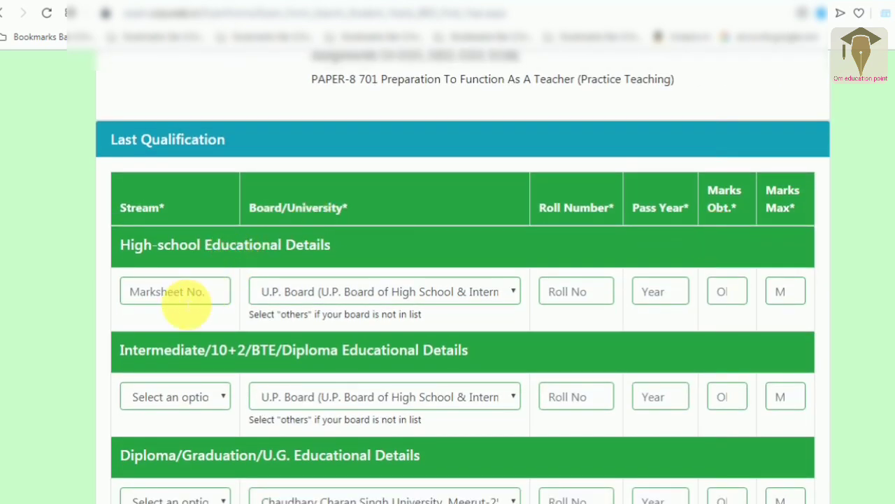
# - Enter the High School marksheet number, roll number and pass year 2012
pyautogui.click(187, 305)
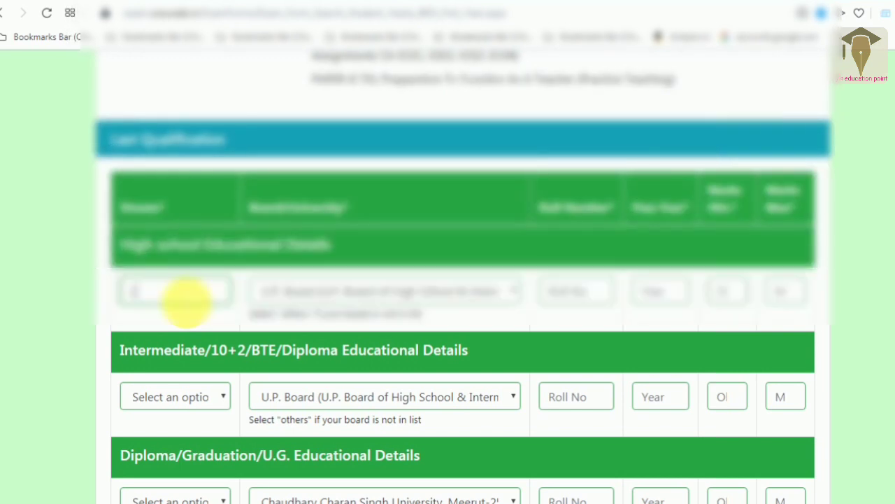
pyautogui.write('01')
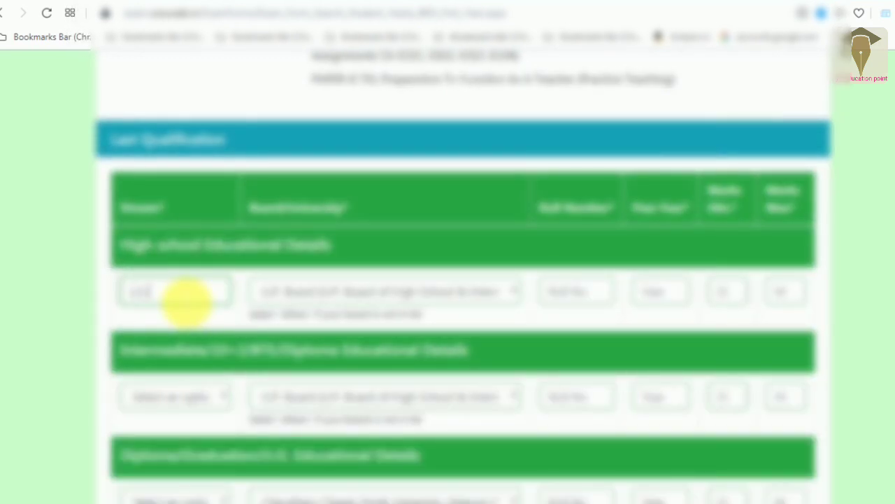
pyautogui.write('0010')
pyautogui.click(405, 287)
pyautogui.click(585, 293)
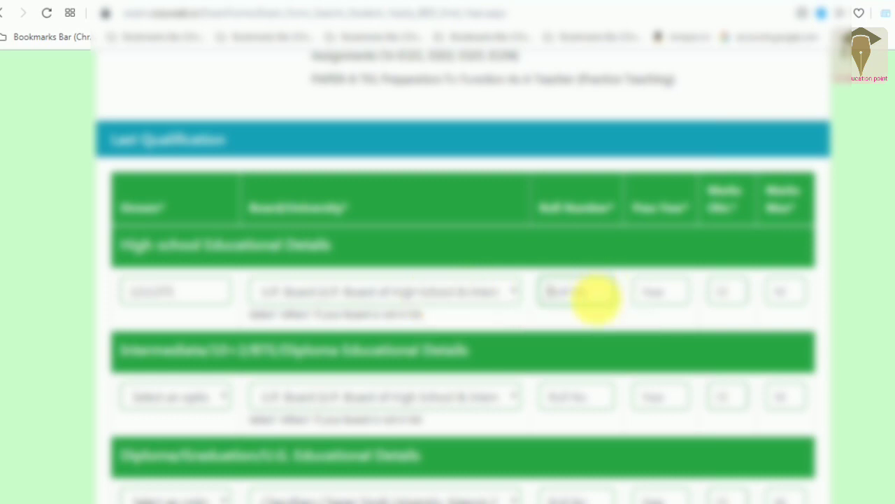
pyautogui.write('12345678')
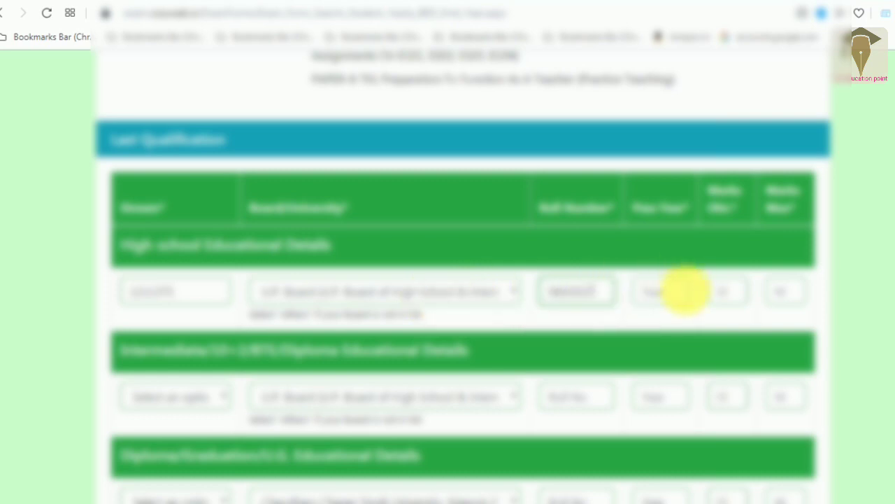
pyautogui.click(682, 291)
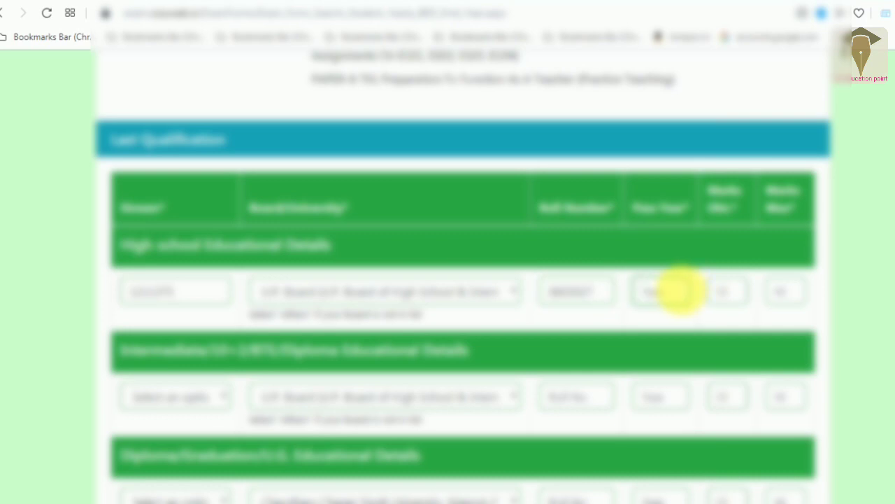
pyautogui.write('2012')
# - Set the High School marks obtained to 438
pyautogui.click(733, 294)
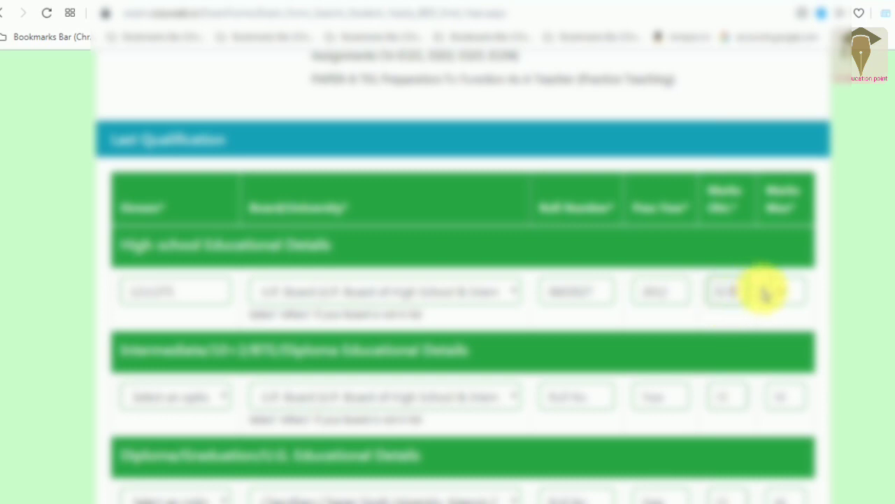
pyautogui.press('BackSpace')
pyautogui.press('BackSpace')
pyautogui.press('BackSpace')
pyautogui.write('458')
pyautogui.click(787, 293)
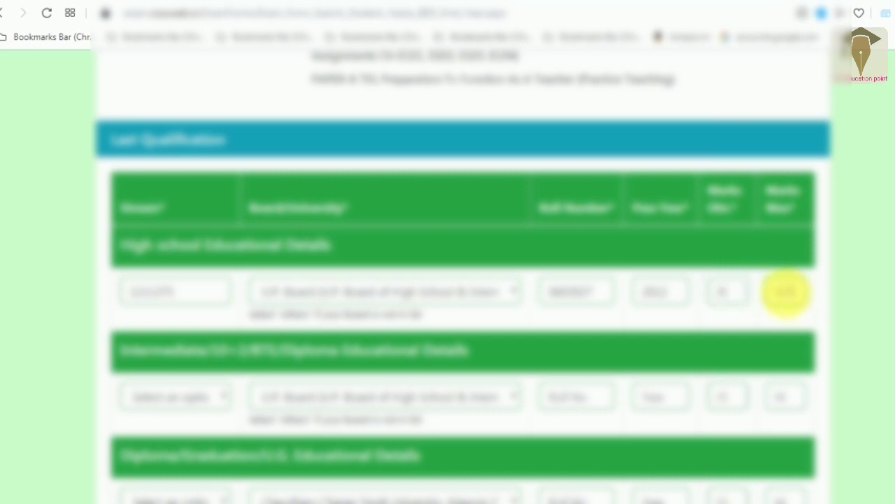
pyautogui.press('BackSpace')
pyautogui.press('BackSpace')
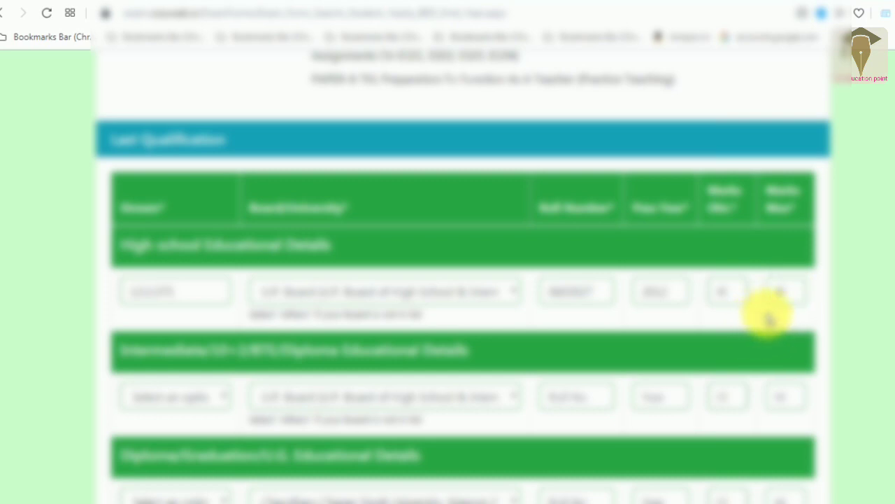
pyautogui.click(731, 293)
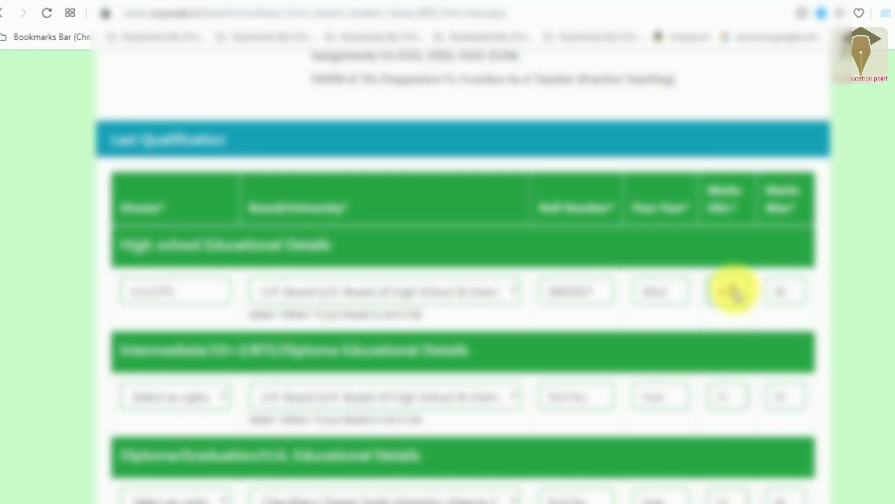
pyautogui.write('3')
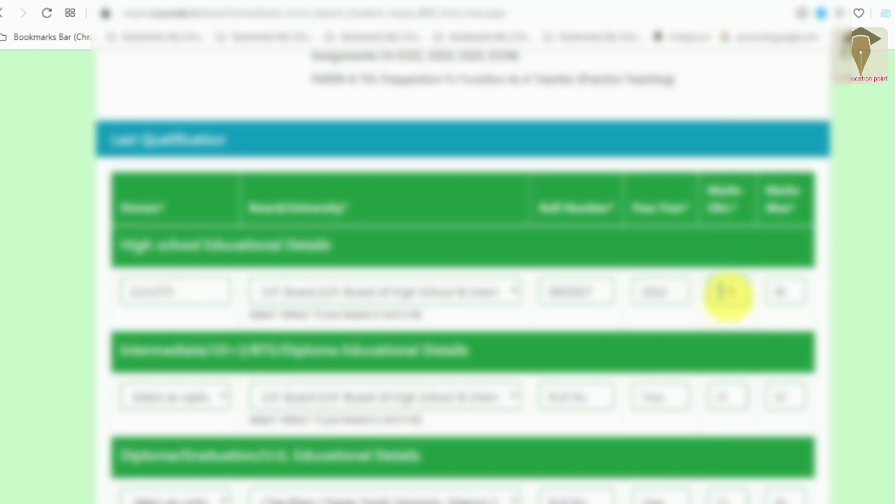
pyautogui.write('45')
pyautogui.moveTo(732, 291); pyautogui.dragTo(693, 292)
pyautogui.press('BackSpace')
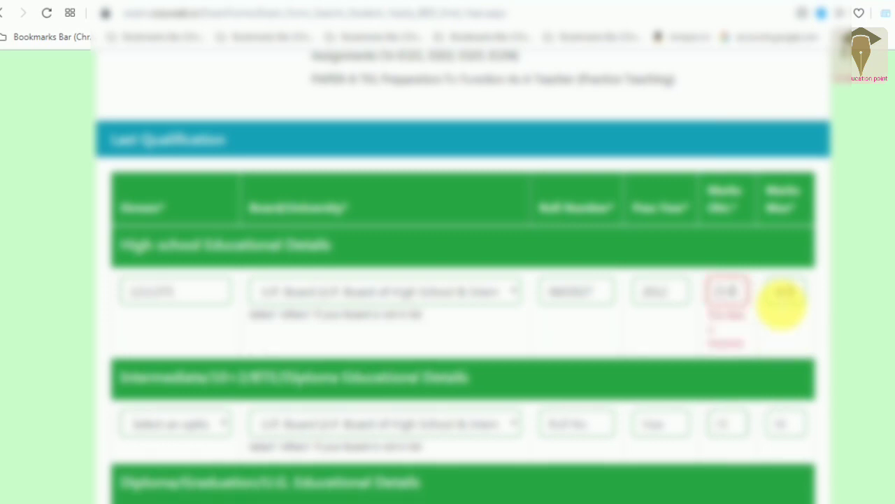
pyautogui.write('438')
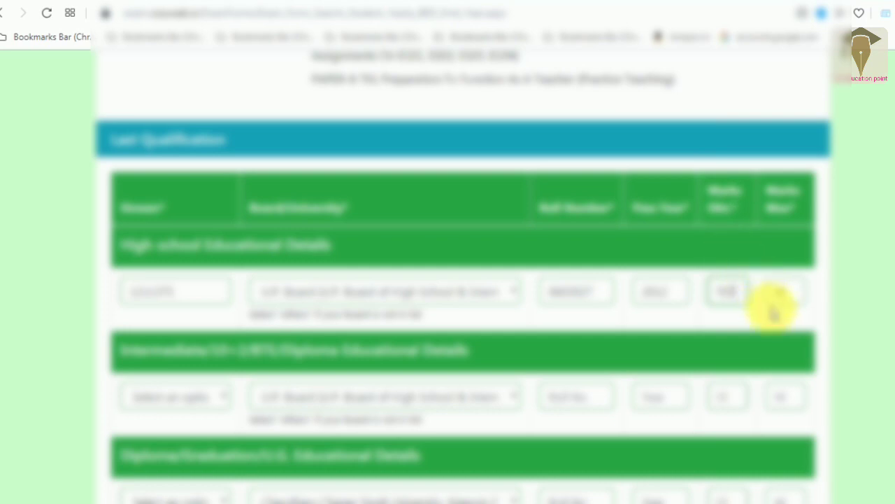
pyautogui.click(183, 397)
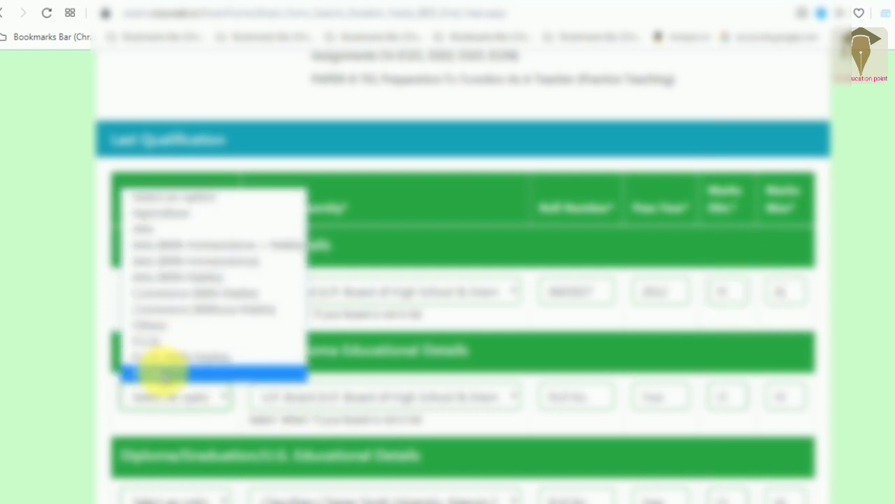
# - Fill the Intermediate row with stream, roll number, pass year 2014 and marks
pyautogui.click(164, 374)
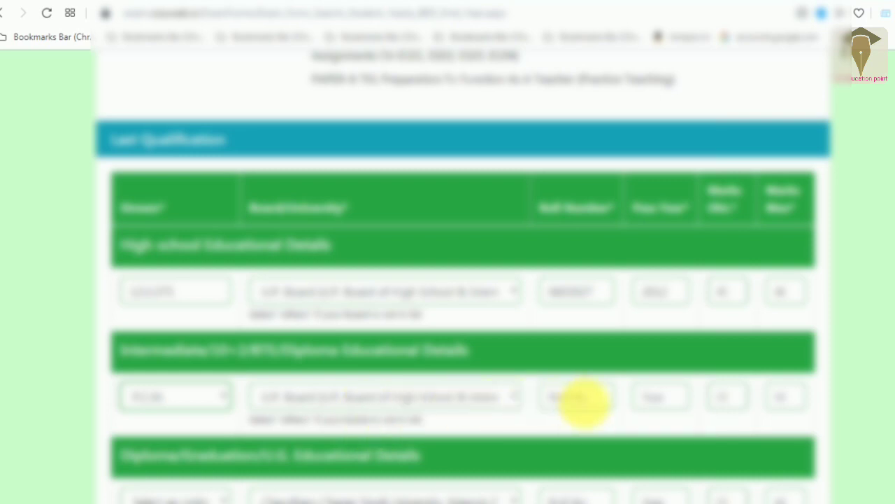
pyautogui.click(584, 399)
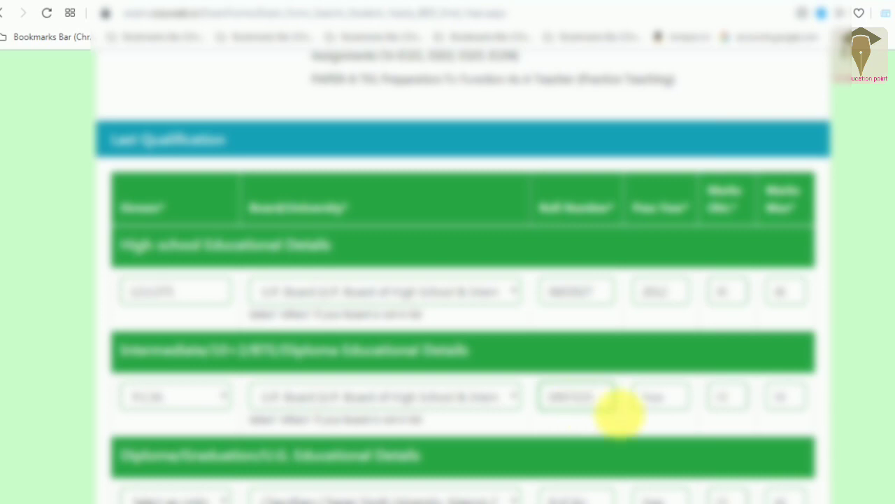
pyautogui.click(669, 398)
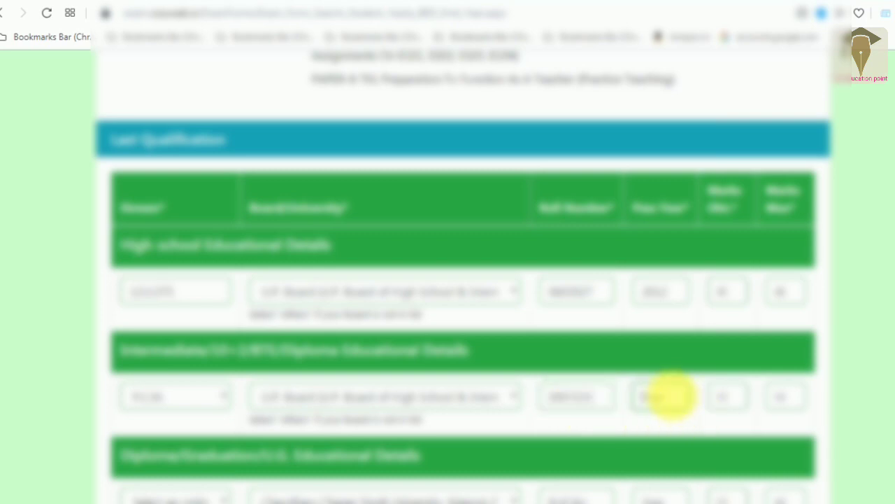
pyautogui.write('2014')
pyautogui.click(726, 396)
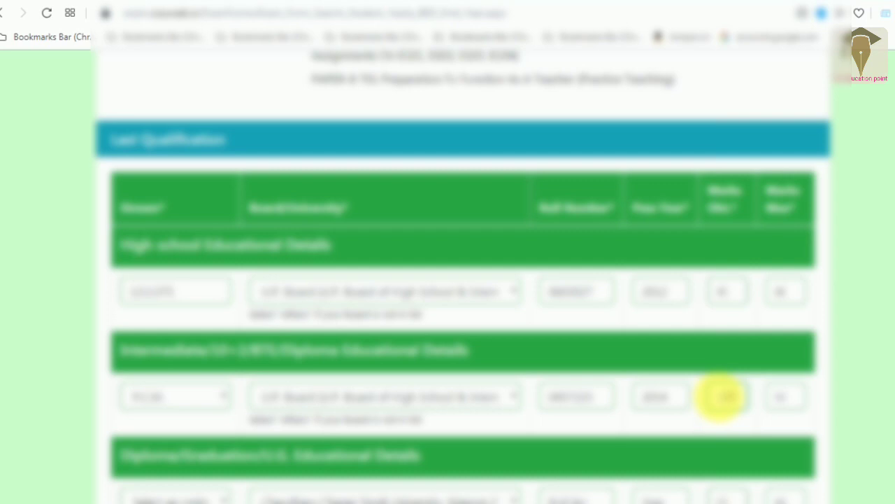
pyautogui.click(788, 399)
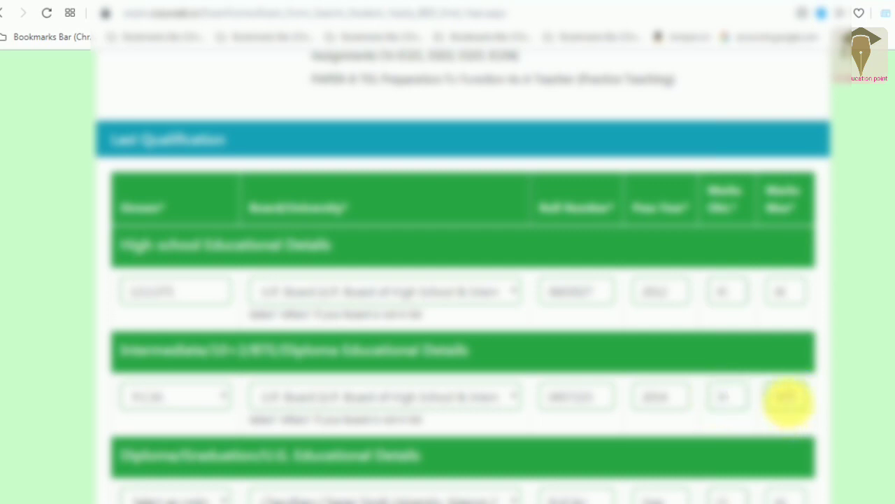
pyautogui.scroll(-5, 788, 401)
pyautogui.scroll(5, 788, 400)
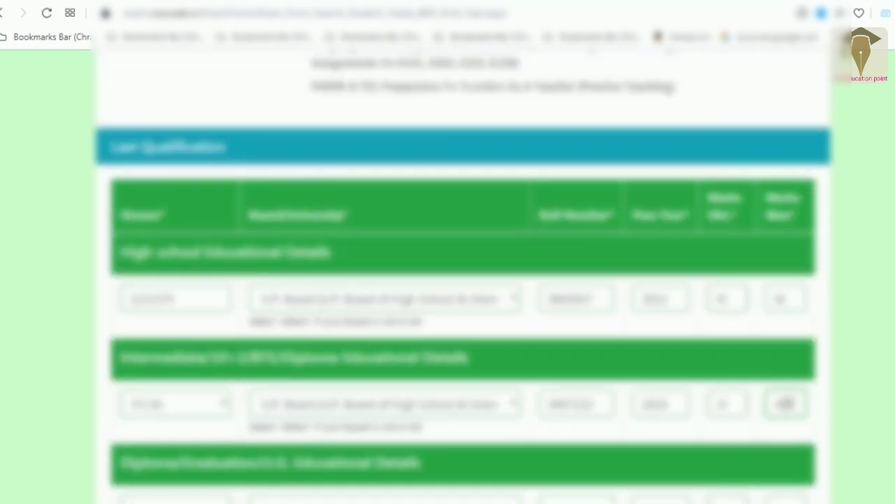
pyautogui.scroll(2, 463, 277)
pyautogui.scroll(-3, 463, 278)
# - Pick the graduation degree from the Diploma/Graduation dropdown in the Graduation/U.G. row
pyautogui.scroll(-2, 329, 304)
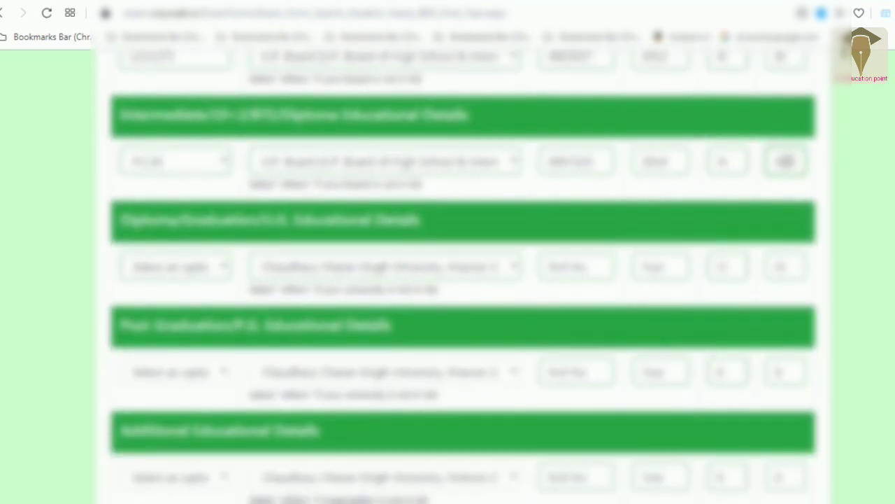
pyautogui.click(203, 246)
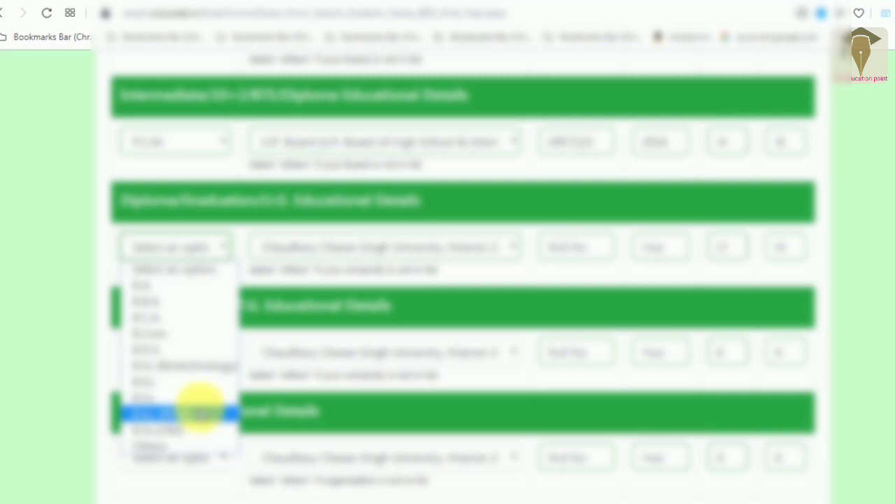
pyautogui.click(199, 411)
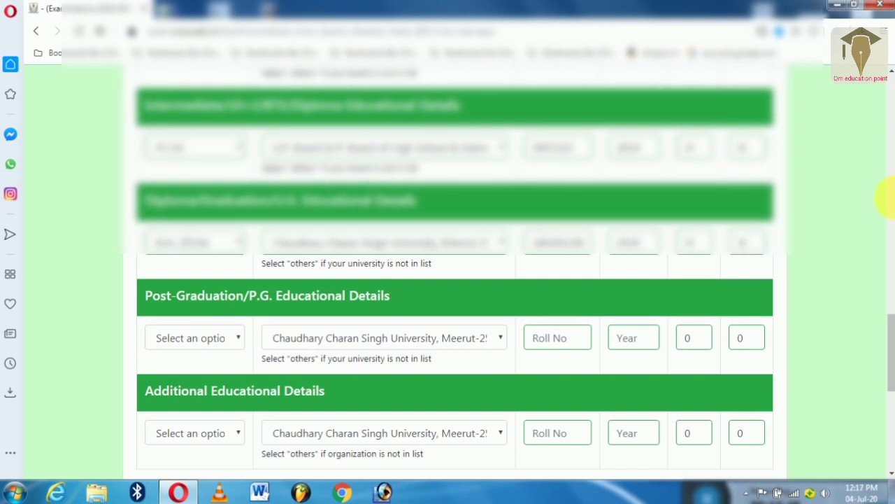
# - Check the Additional Educational Details options and move through the form toward saving it
pyautogui.moveTo(887, 341); pyautogui.dragTo(891, 376)
pyautogui.click(206, 290)
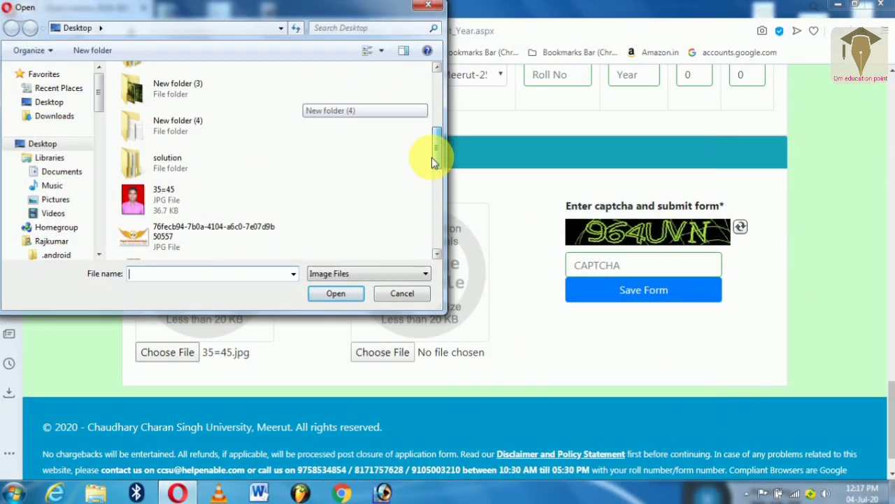
pyautogui.moveTo(426, 159); pyautogui.dragTo(441, 90)
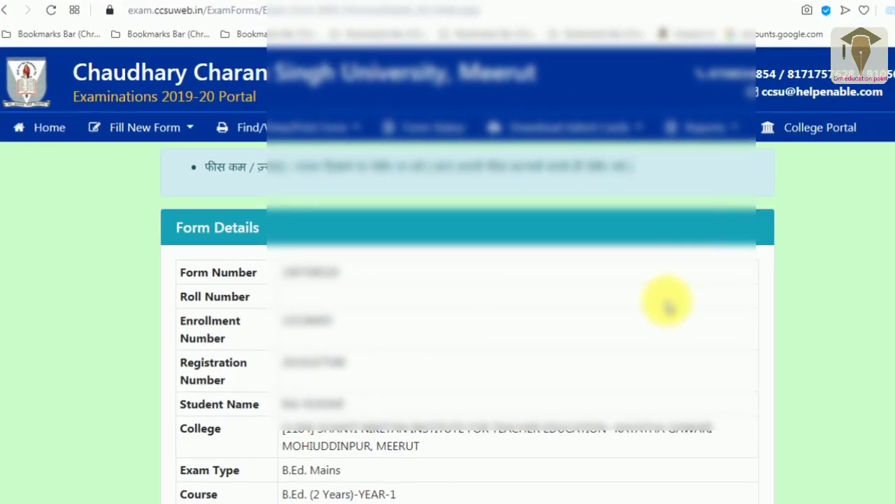
# - Scroll the Form Details page to check the Fee Details table totalling 5864
pyautogui.scroll(-5, 468, 273)
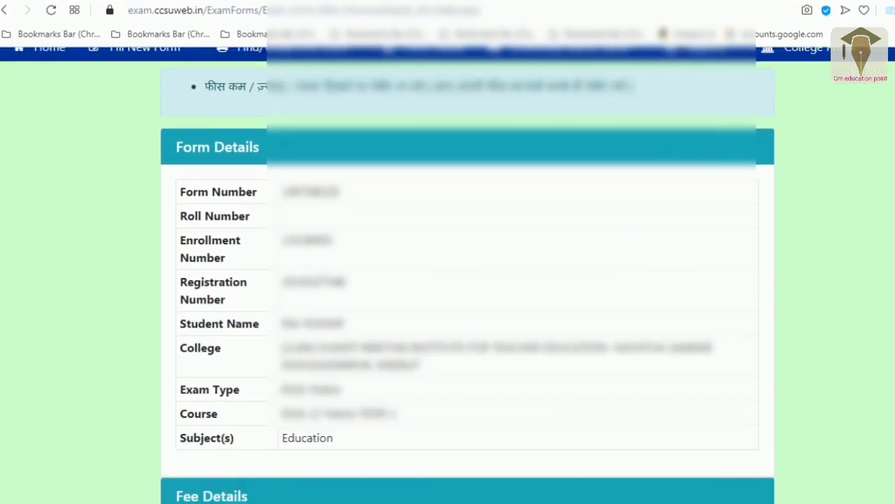
pyautogui.scroll(-3, 468, 273)
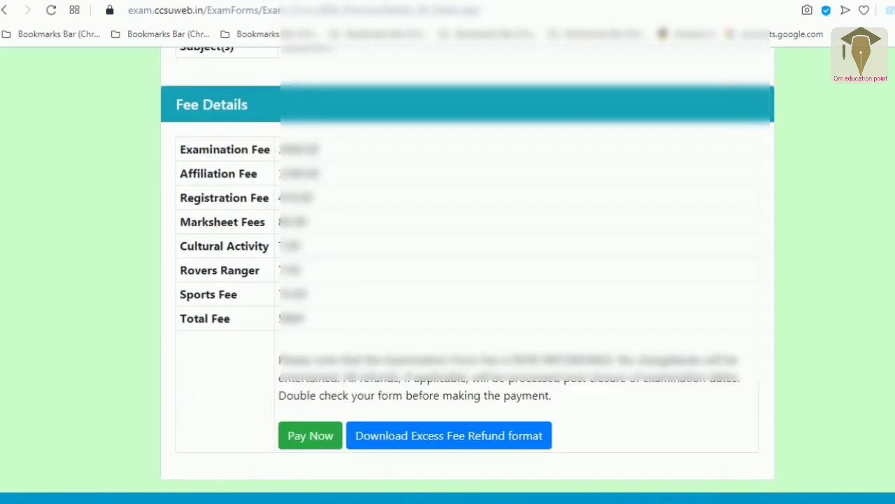
pyautogui.scroll(1, 840, 213)
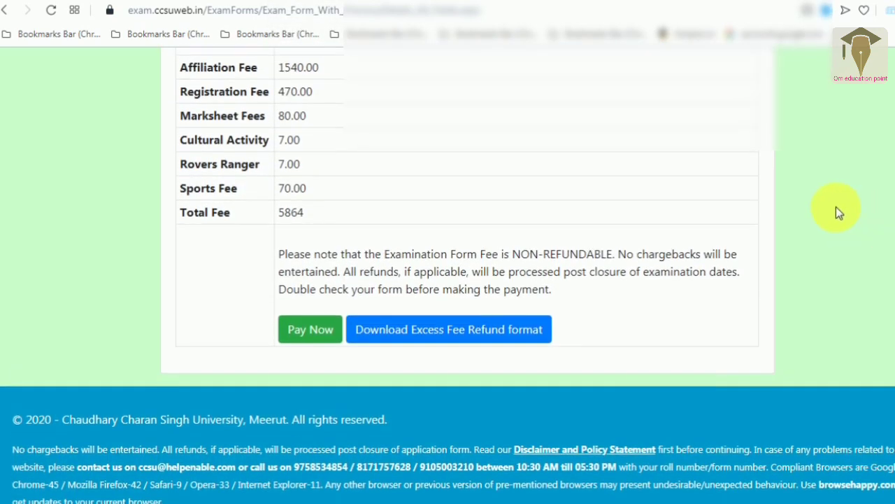
pyautogui.scroll(3, 468, 273)
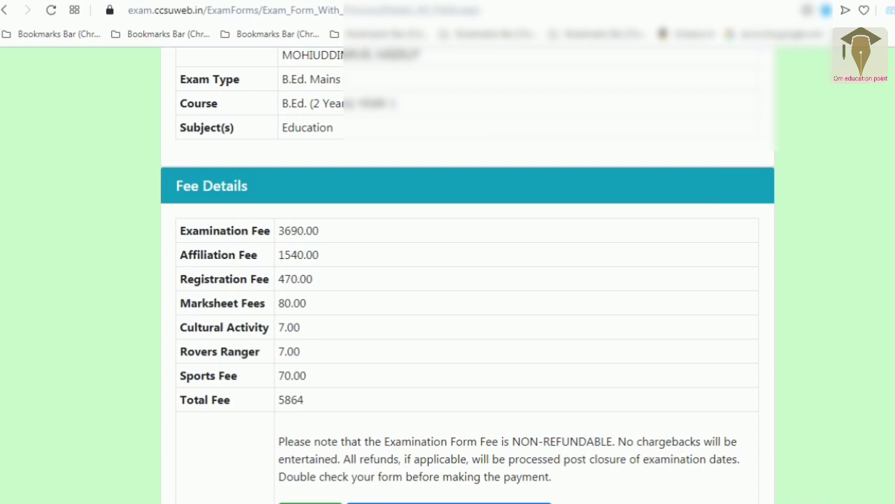
pyautogui.scroll(-3, 825, 310)
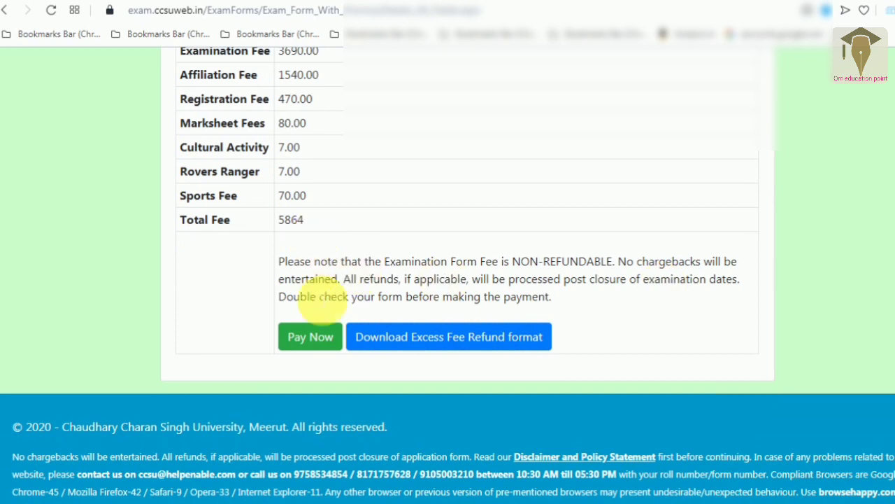
# - Start paying the 5864 exam fee and accept the site alert to continue to the gateway
pyautogui.click(318, 339)
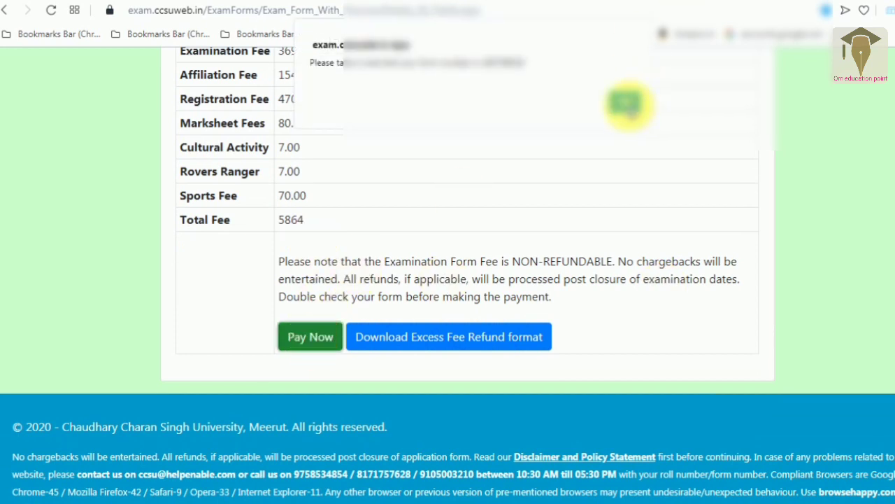
pyautogui.click(626, 102)
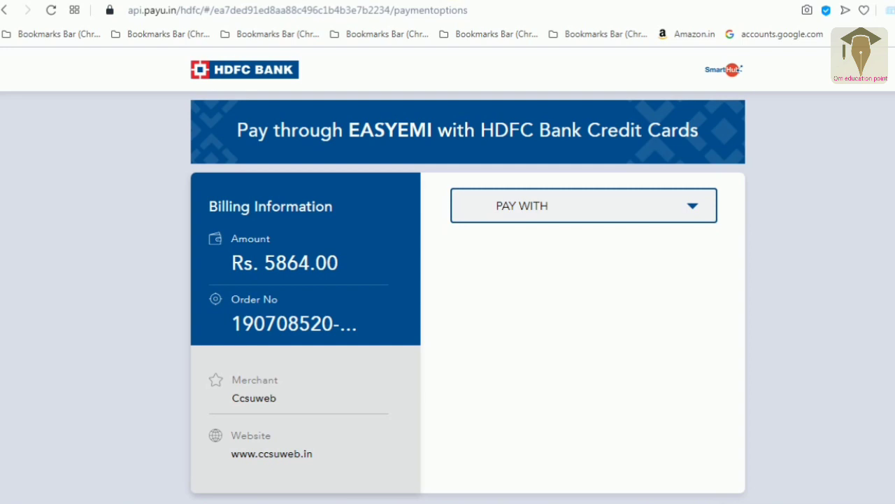
pyautogui.click(544, 206)
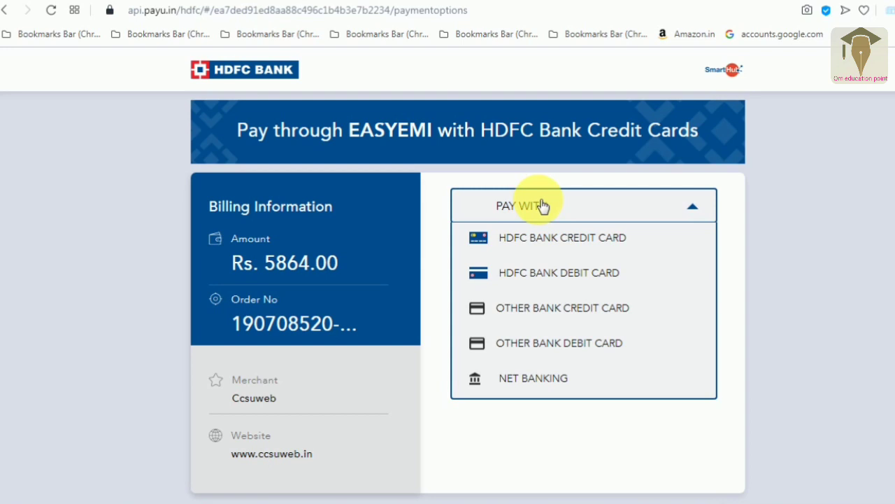
pyautogui.click(595, 342)
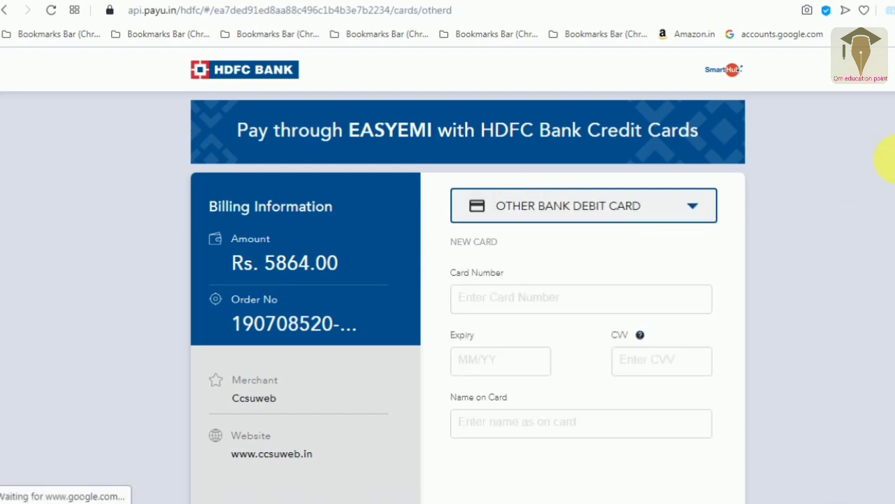
pyautogui.scroll(-1, 448, 275)
pyautogui.scroll(-3, 448, 275)
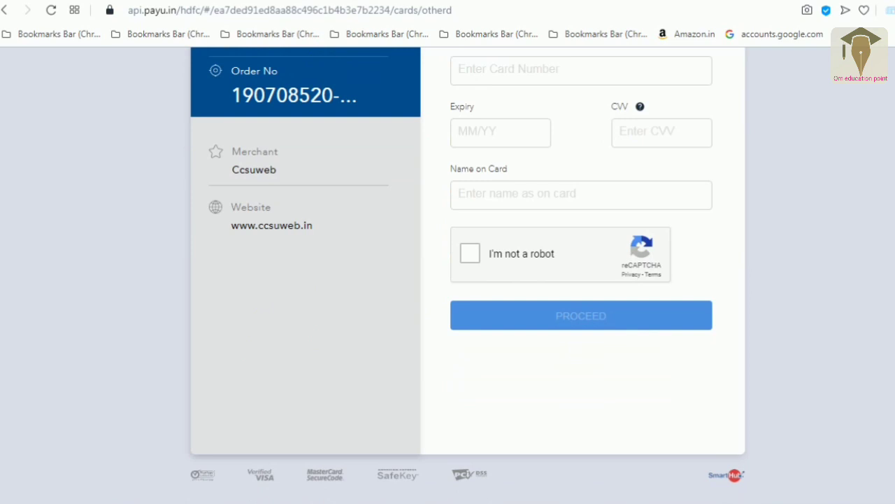
pyautogui.scroll(3, 447, 275)
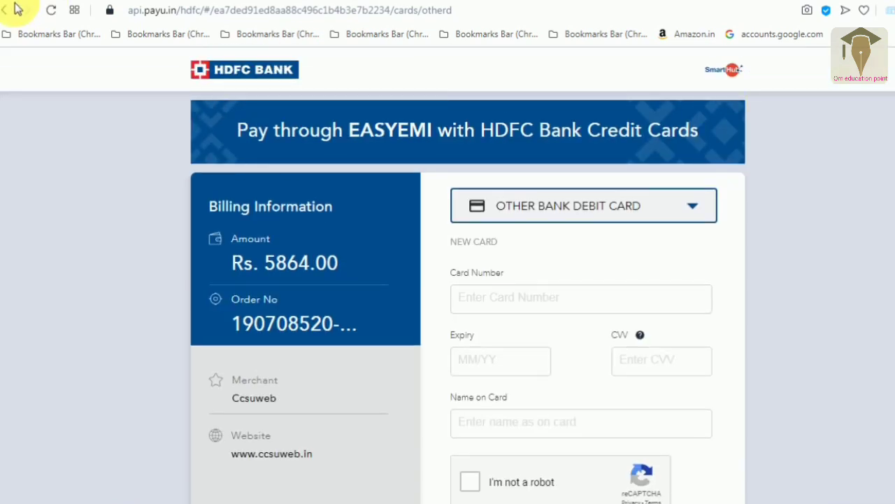
pyautogui.click(6, 11)
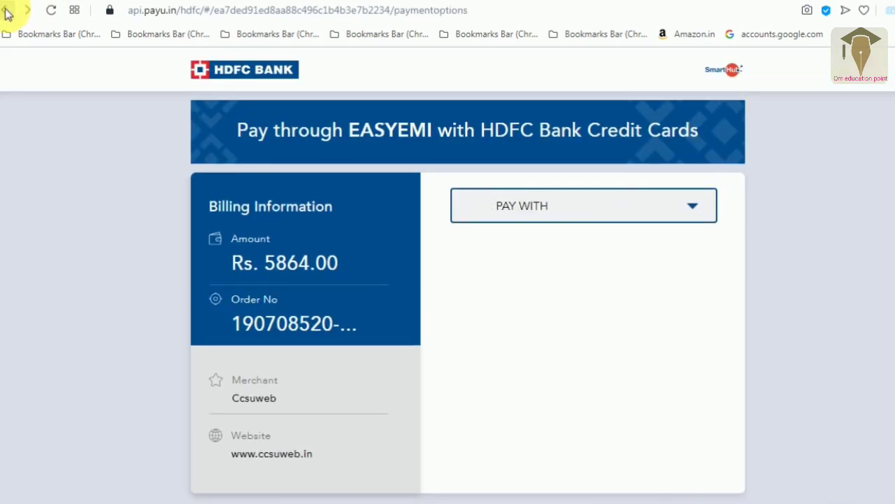